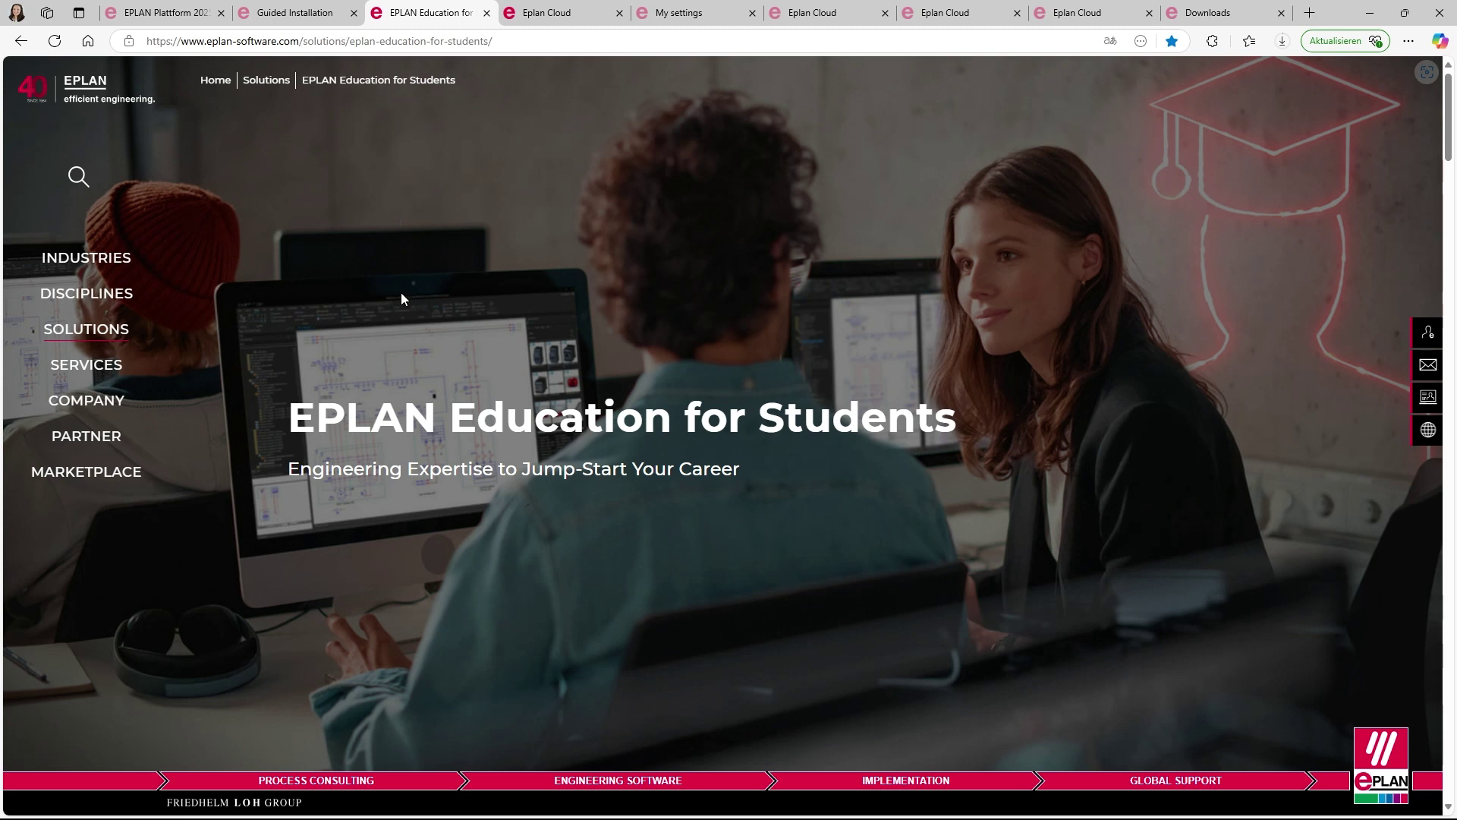
- Scroll the Education for Students page and start the EPLAN Education download
{"action": "scroll", "coordinate": [401, 293], "scroll_direction": "down", "scroll_amount": 5}
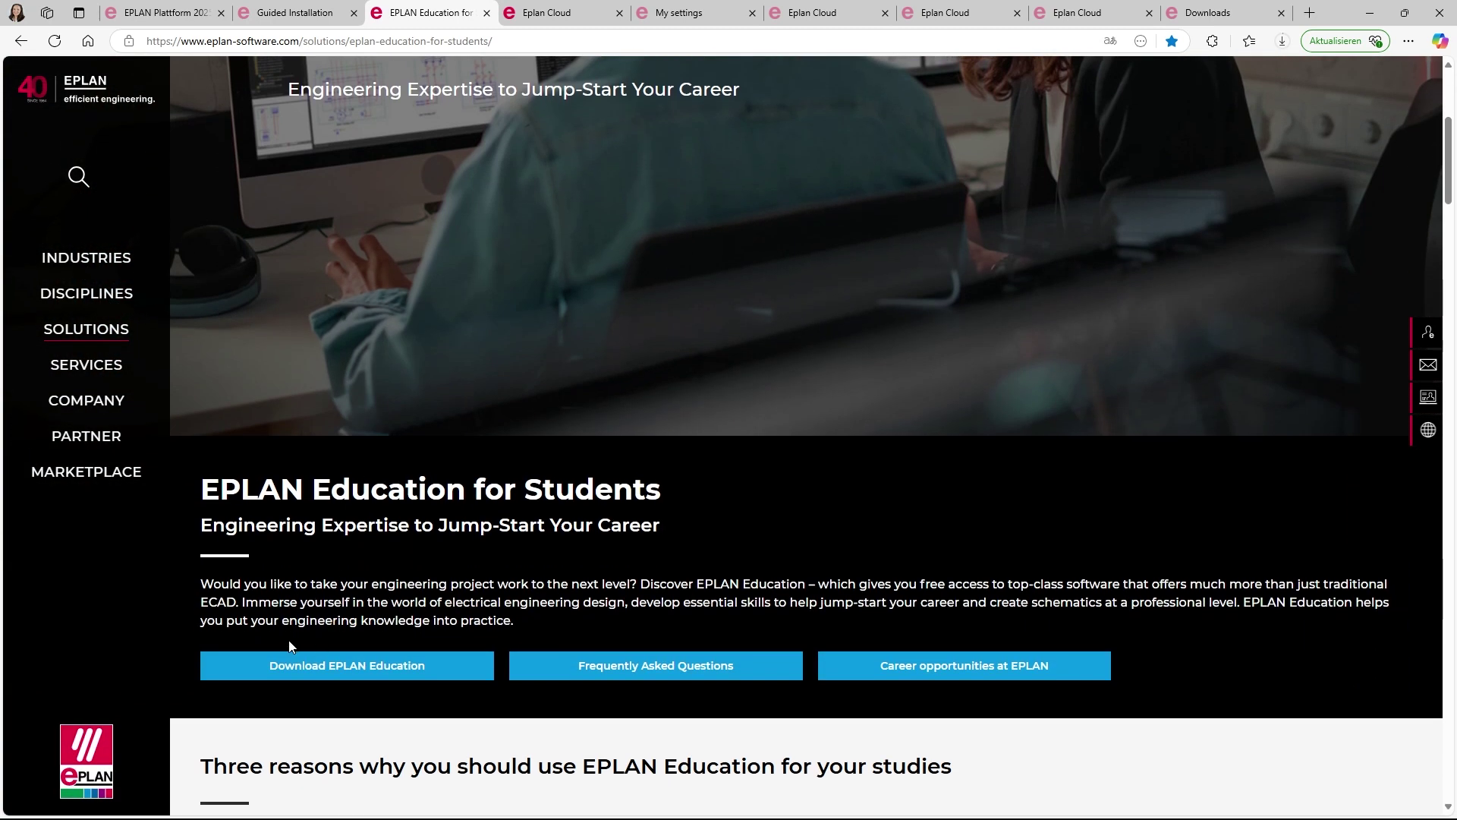
{"action": "left_click", "coordinate": [257, 672]}
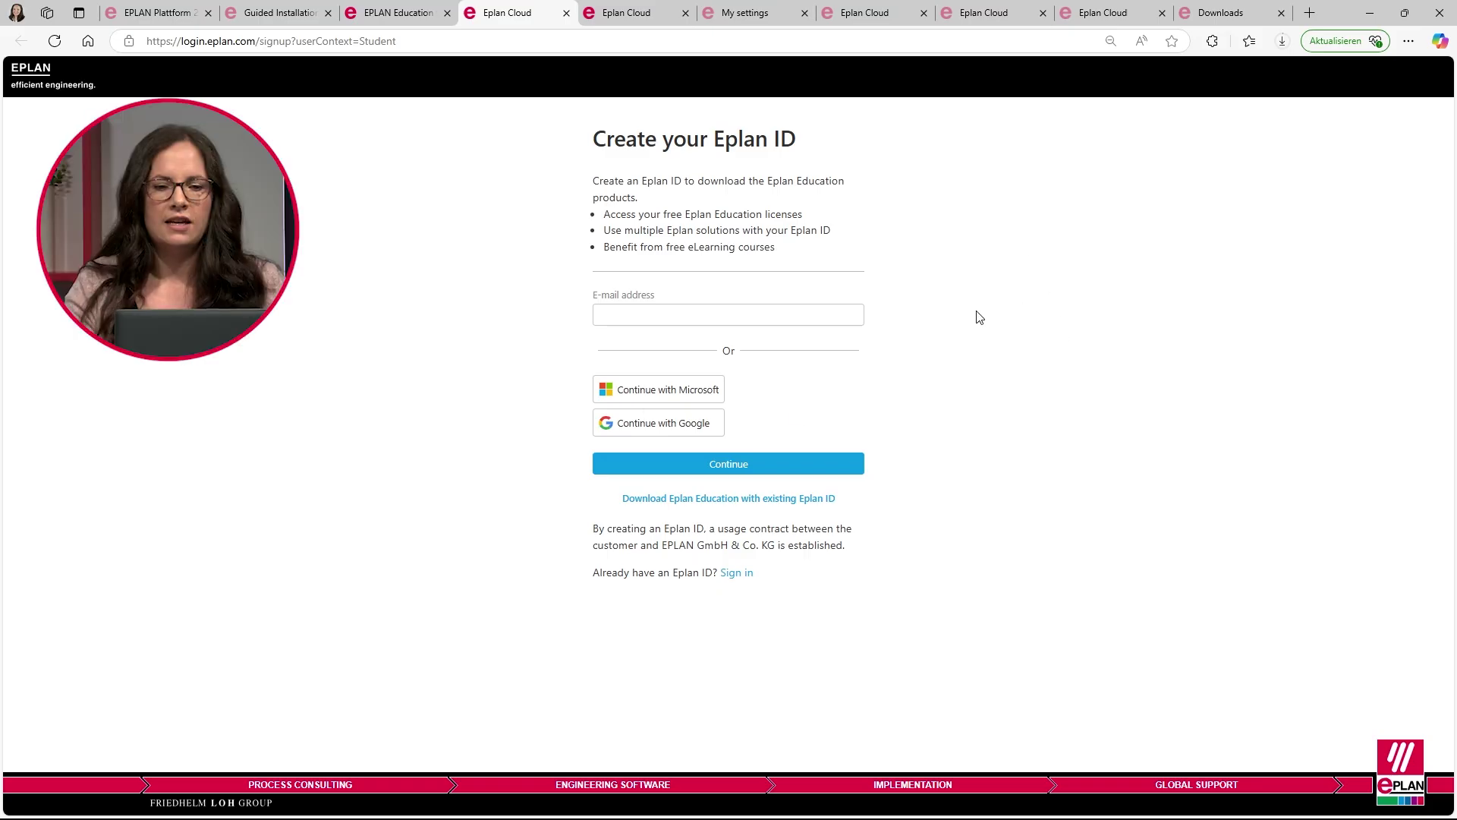
- Enter the student's e-mail address and continue to register a new Eplan ID
{"action": "left_click", "coordinate": [733, 316]}
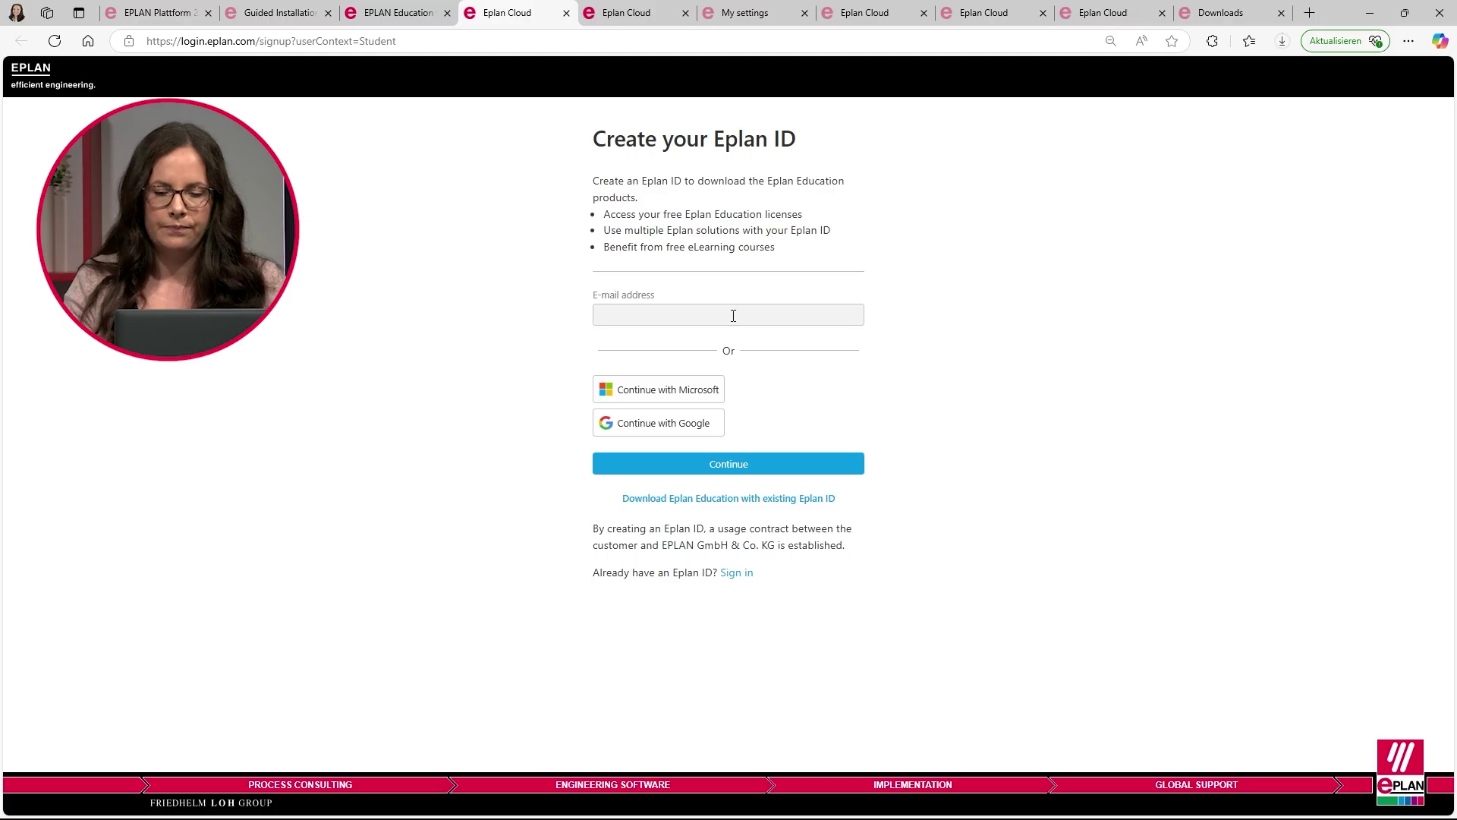
{"action": "left_click", "coordinate": [733, 316]}
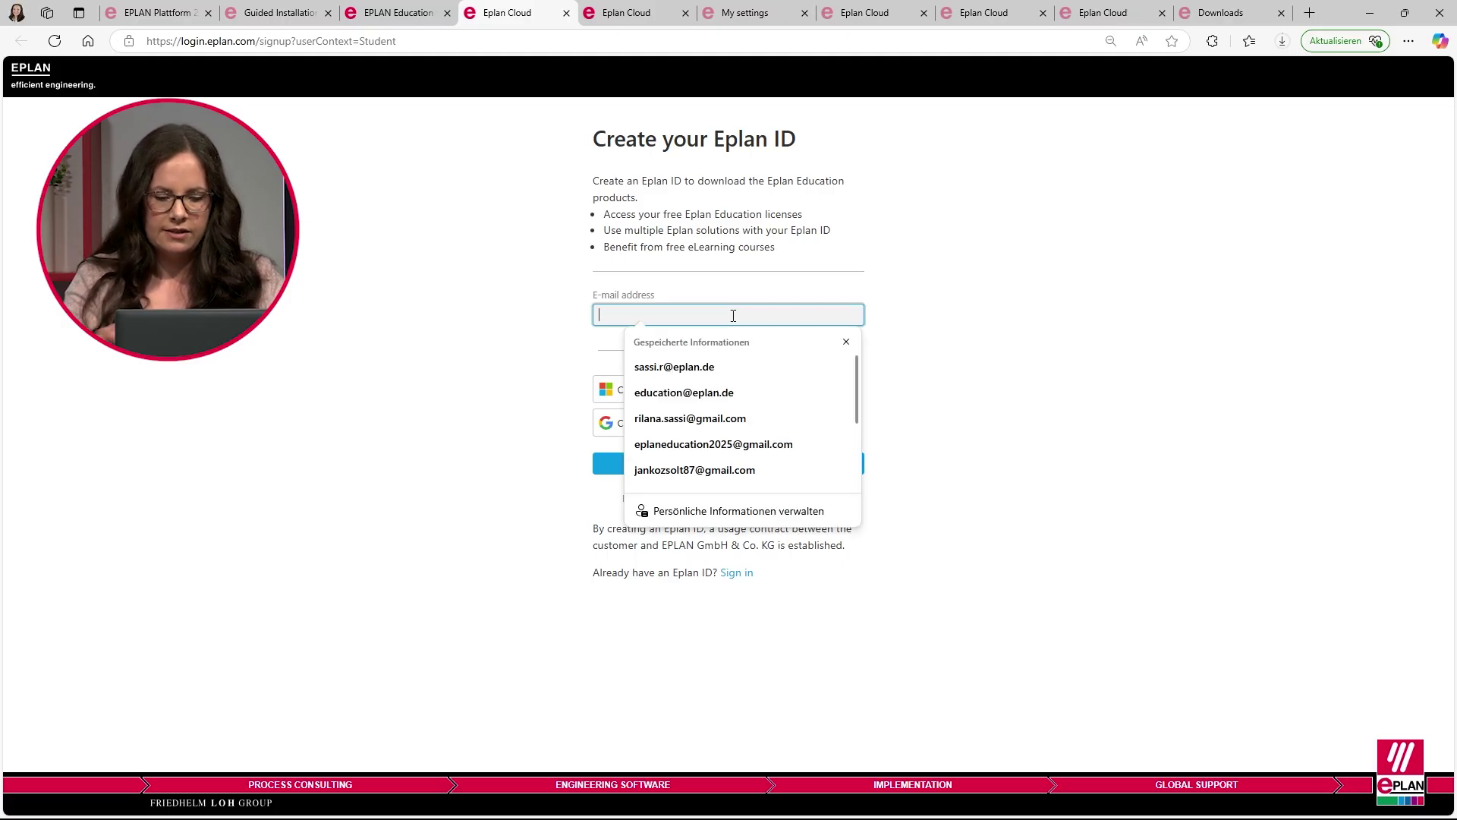
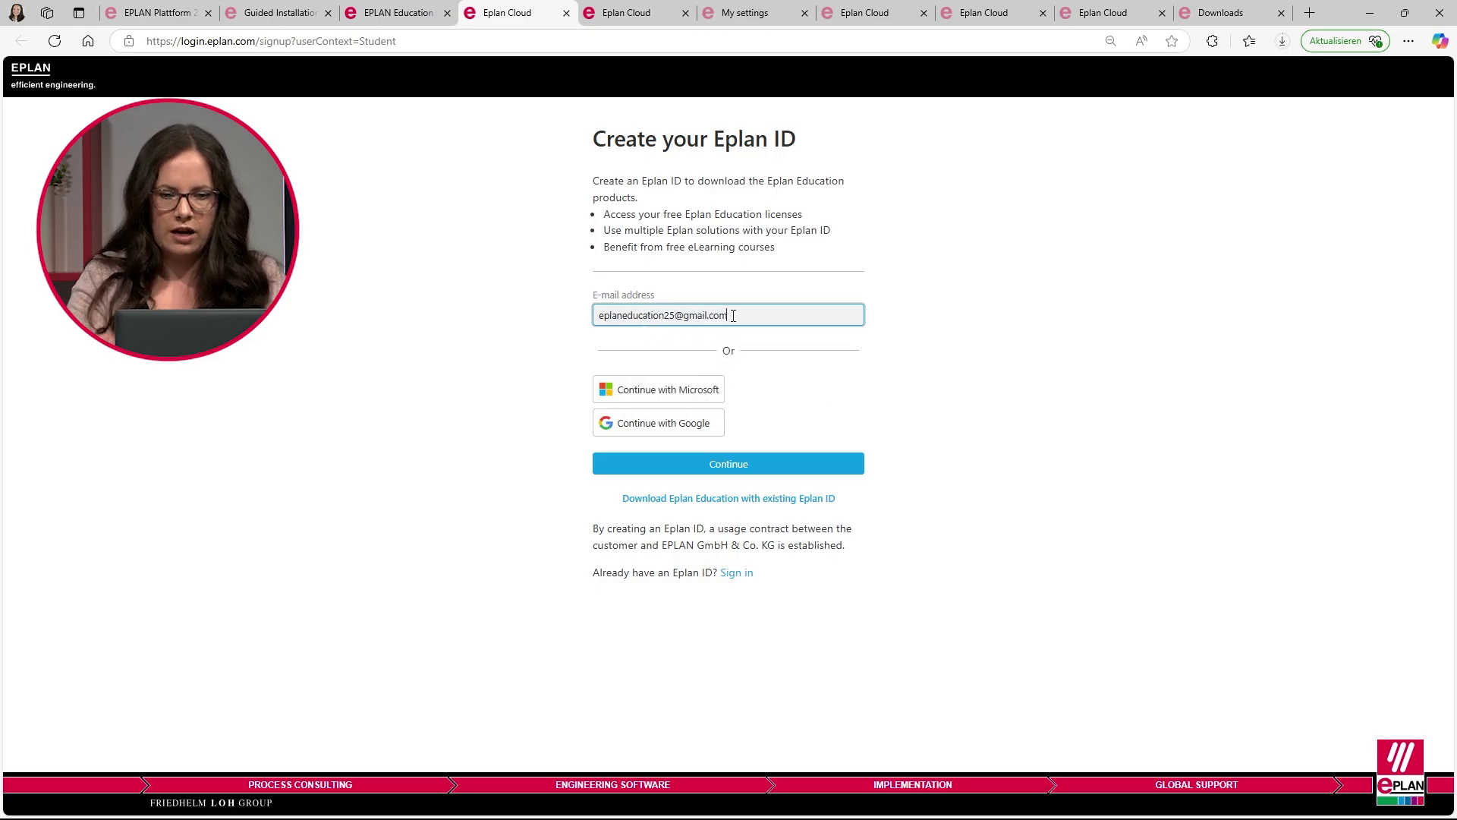
{"action": "left_click", "coordinate": [741, 466]}
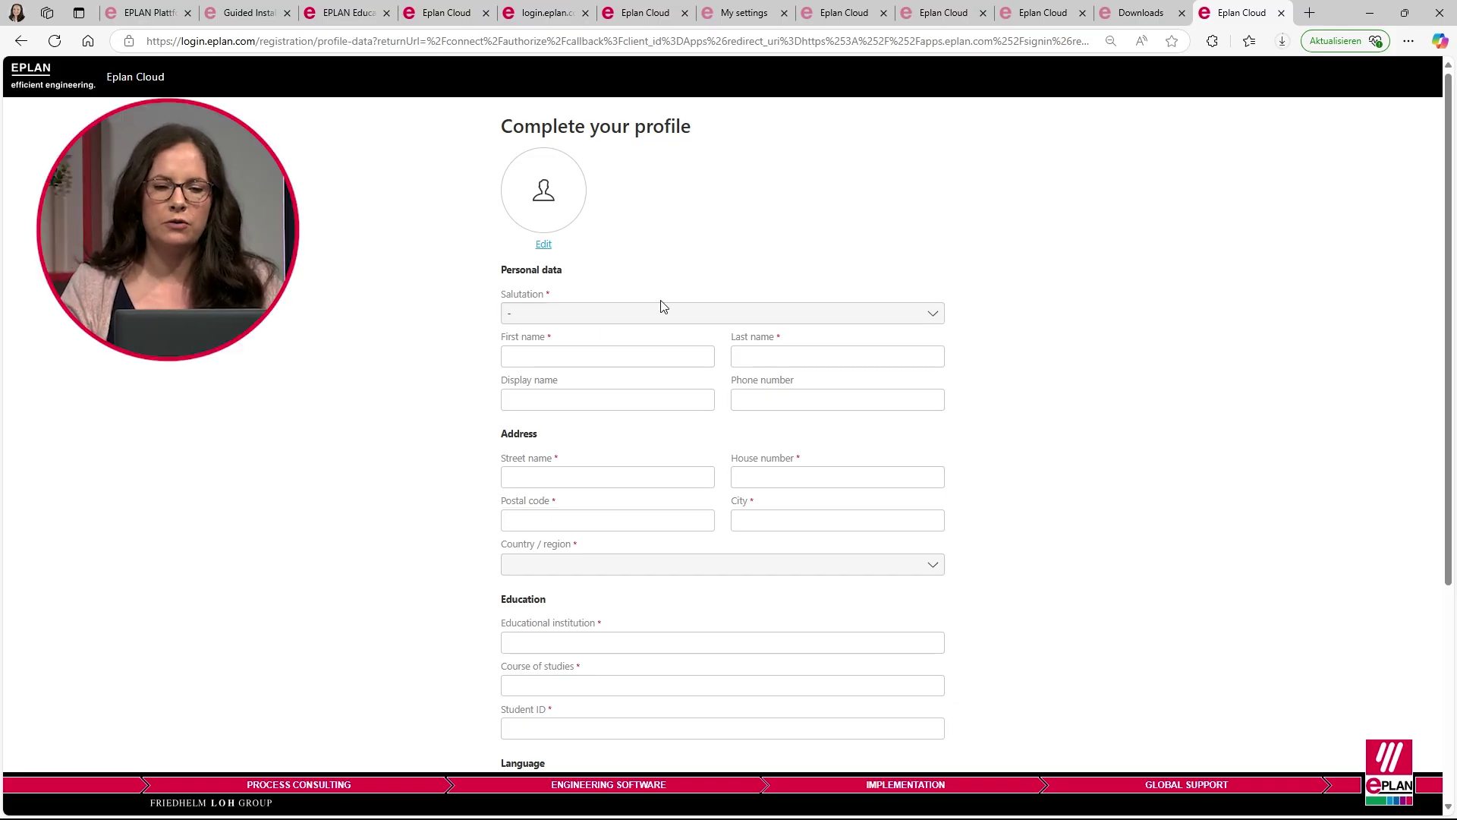
- Set the salutation to Mrs. and fill in the first and last name
{"action": "left_click", "coordinate": [646, 322]}
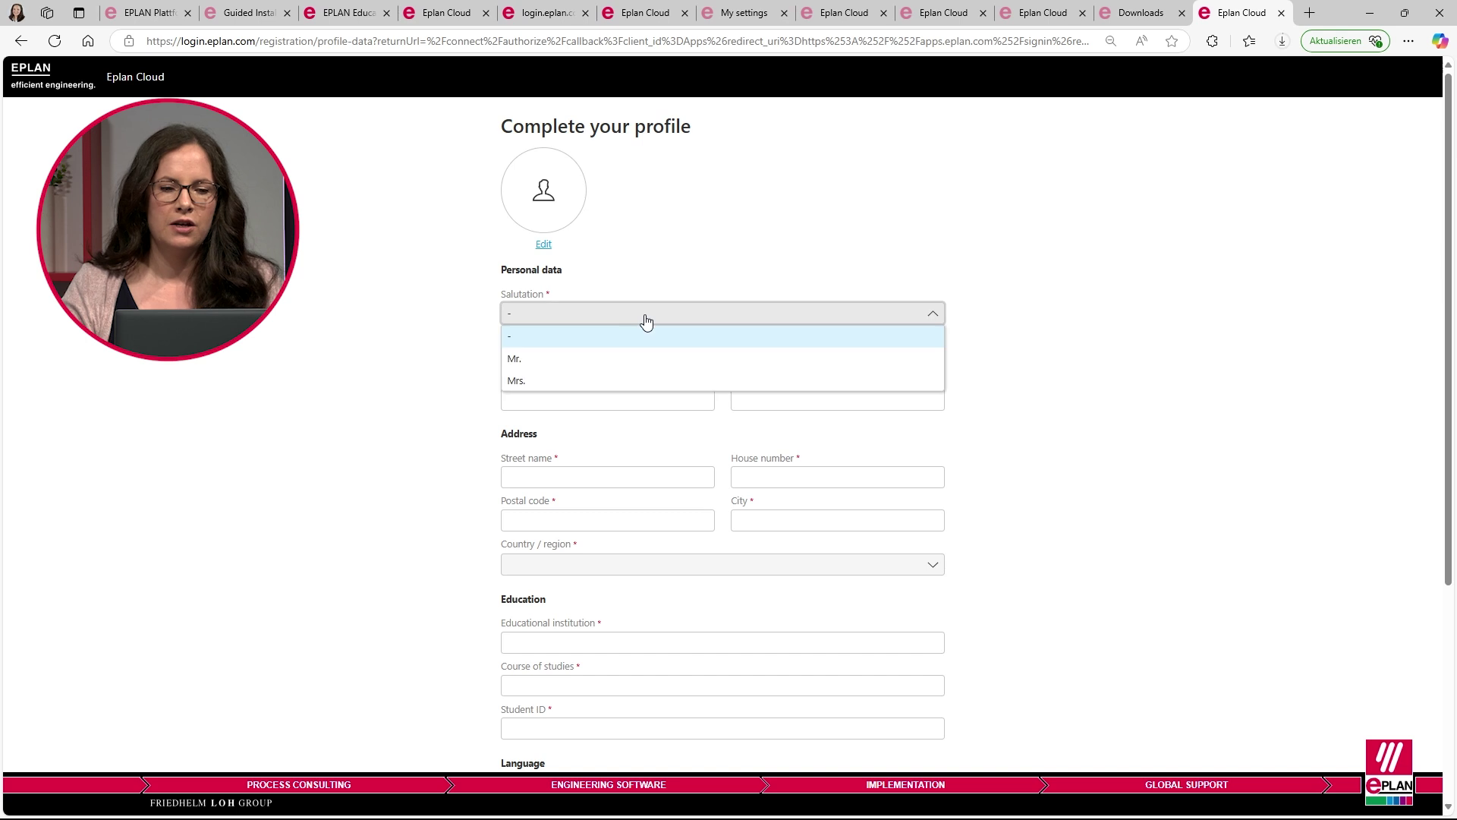
{"action": "left_click", "coordinate": [621, 380]}
{"action": "key", "text": "Tab"}
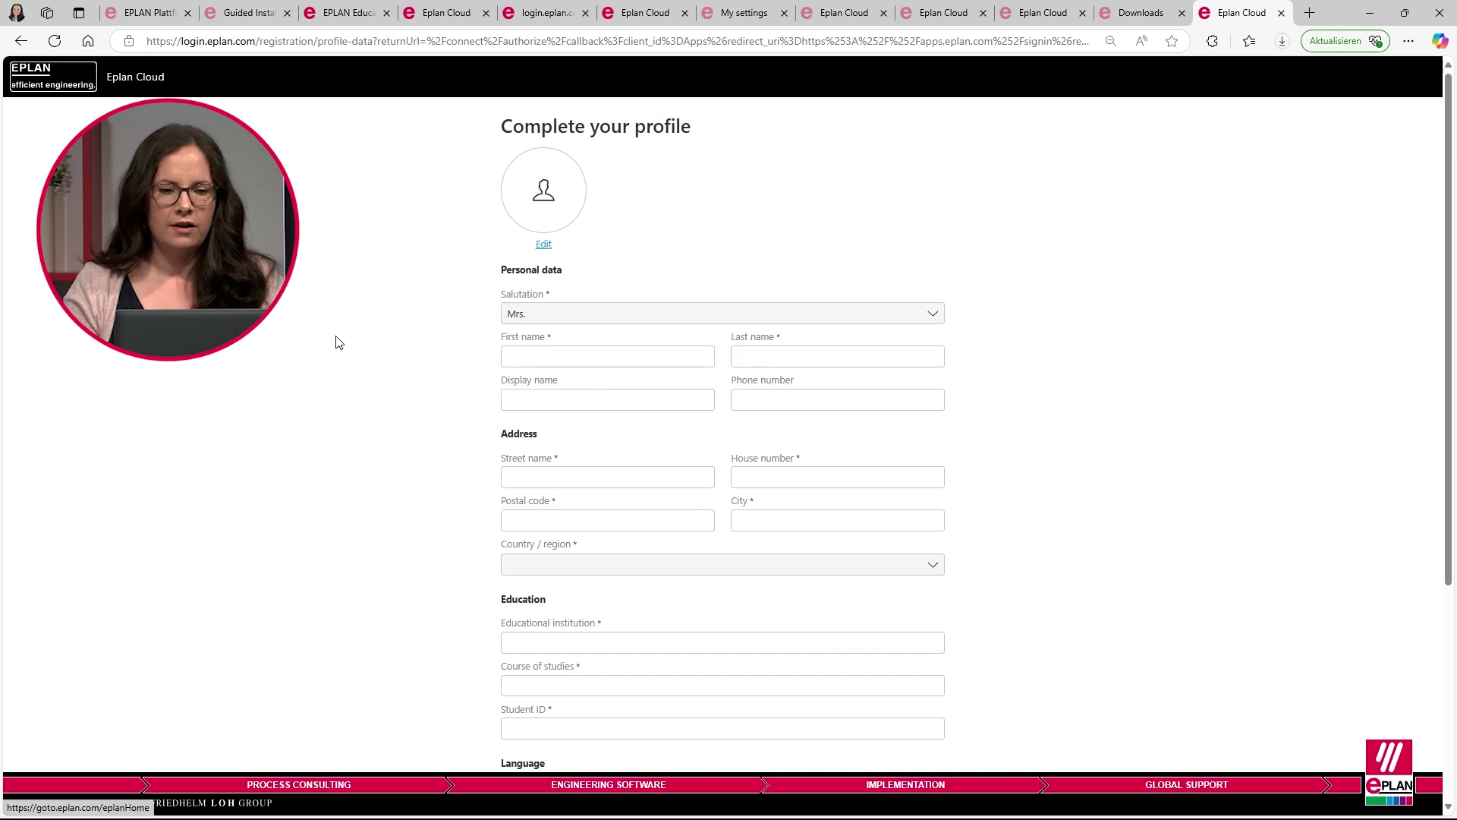
{"action": "left_click", "coordinate": [612, 356]}
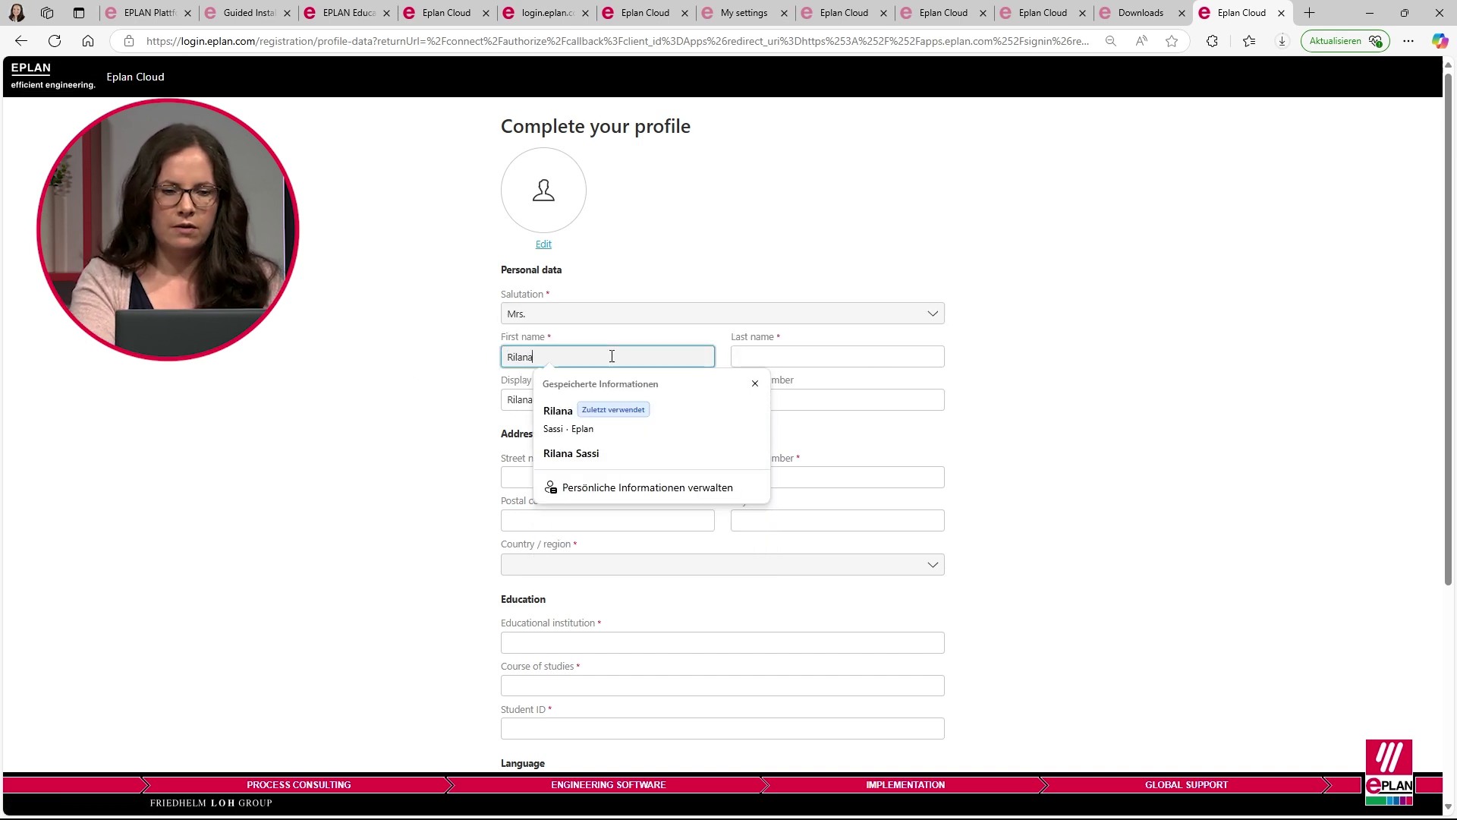
{"action": "key", "text": "Tab"}
- Fill in street, house number, postal code and city, with United States as country
{"action": "key", "text": "Tab"}
{"action": "key", "text": "Tab"}
{"action": "key", "text": "Tab"}
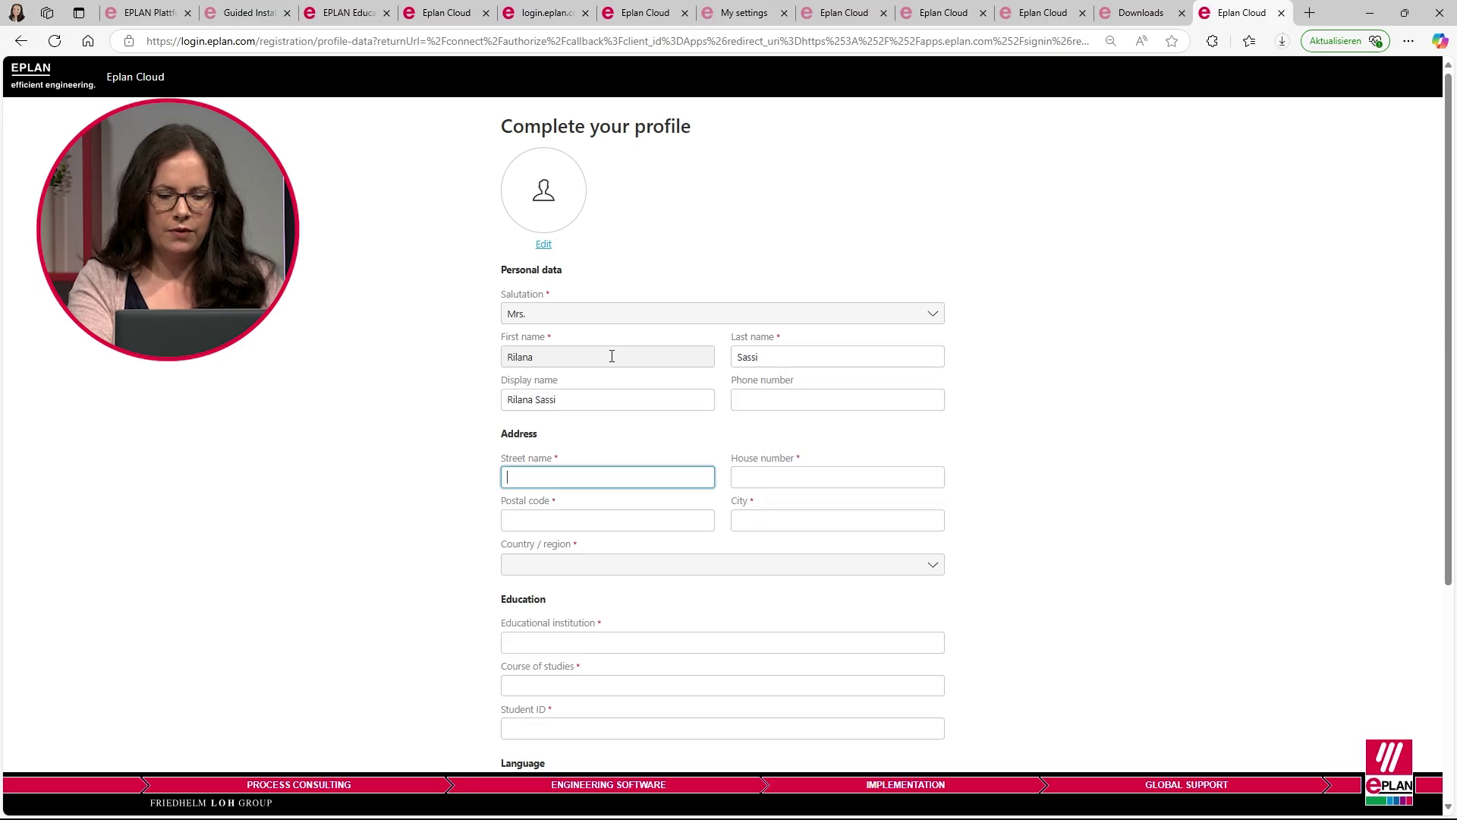
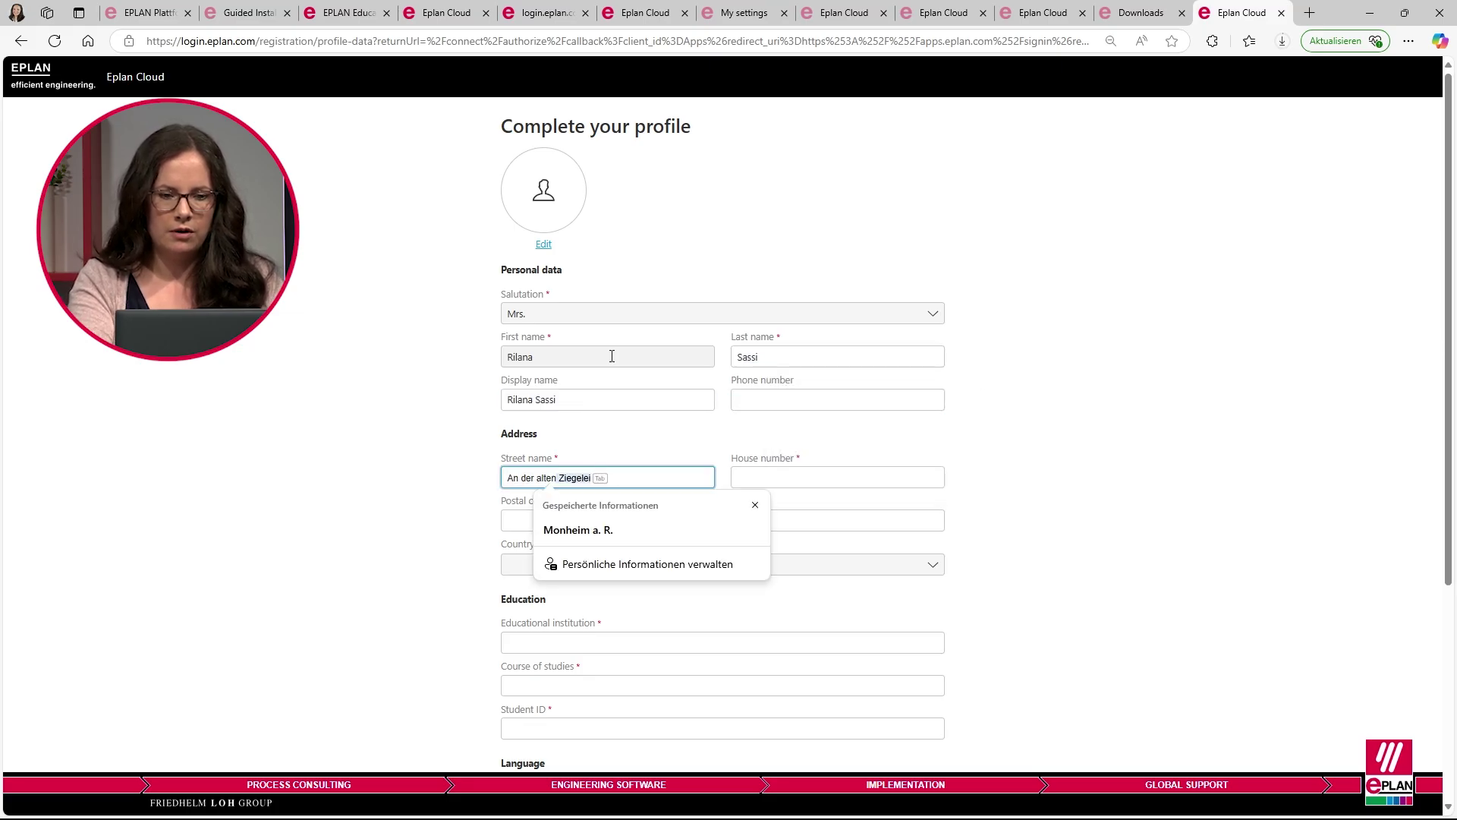
{"action": "key", "text": "Tab"}
{"action": "key", "text": "Tab"}
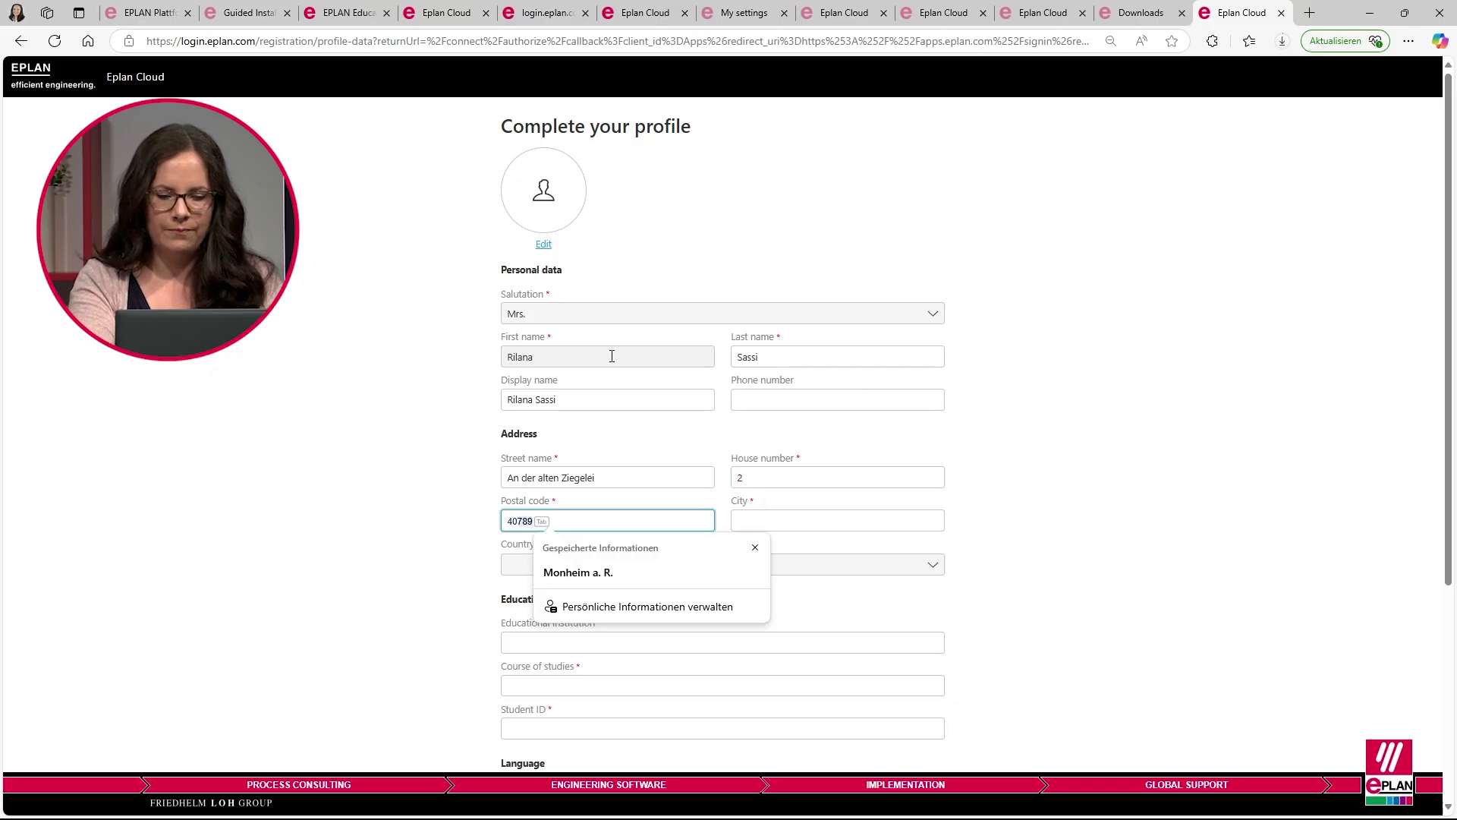
{"action": "key", "text": "Tab"}
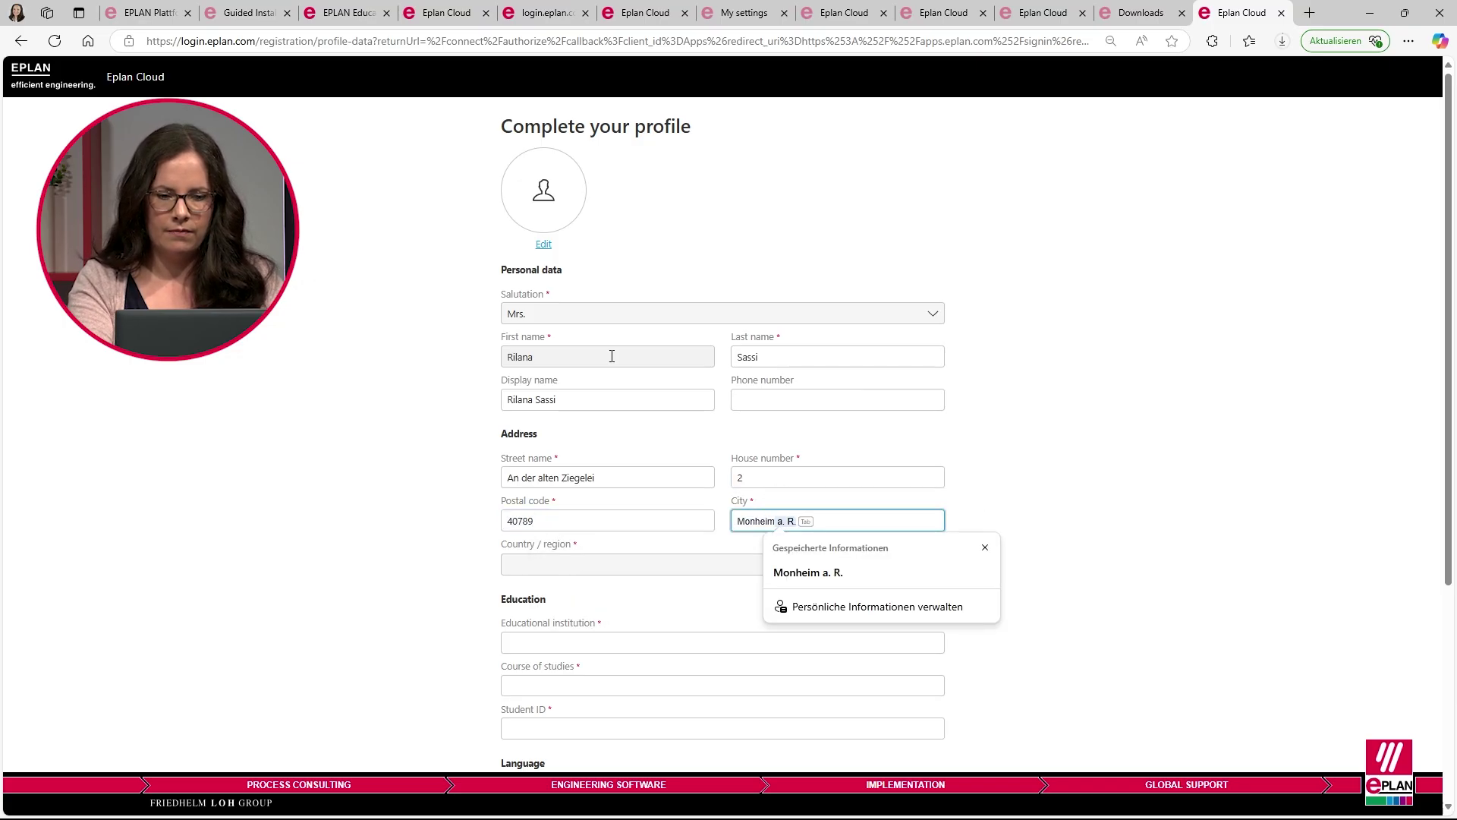
{"action": "key", "text": "Tab"}
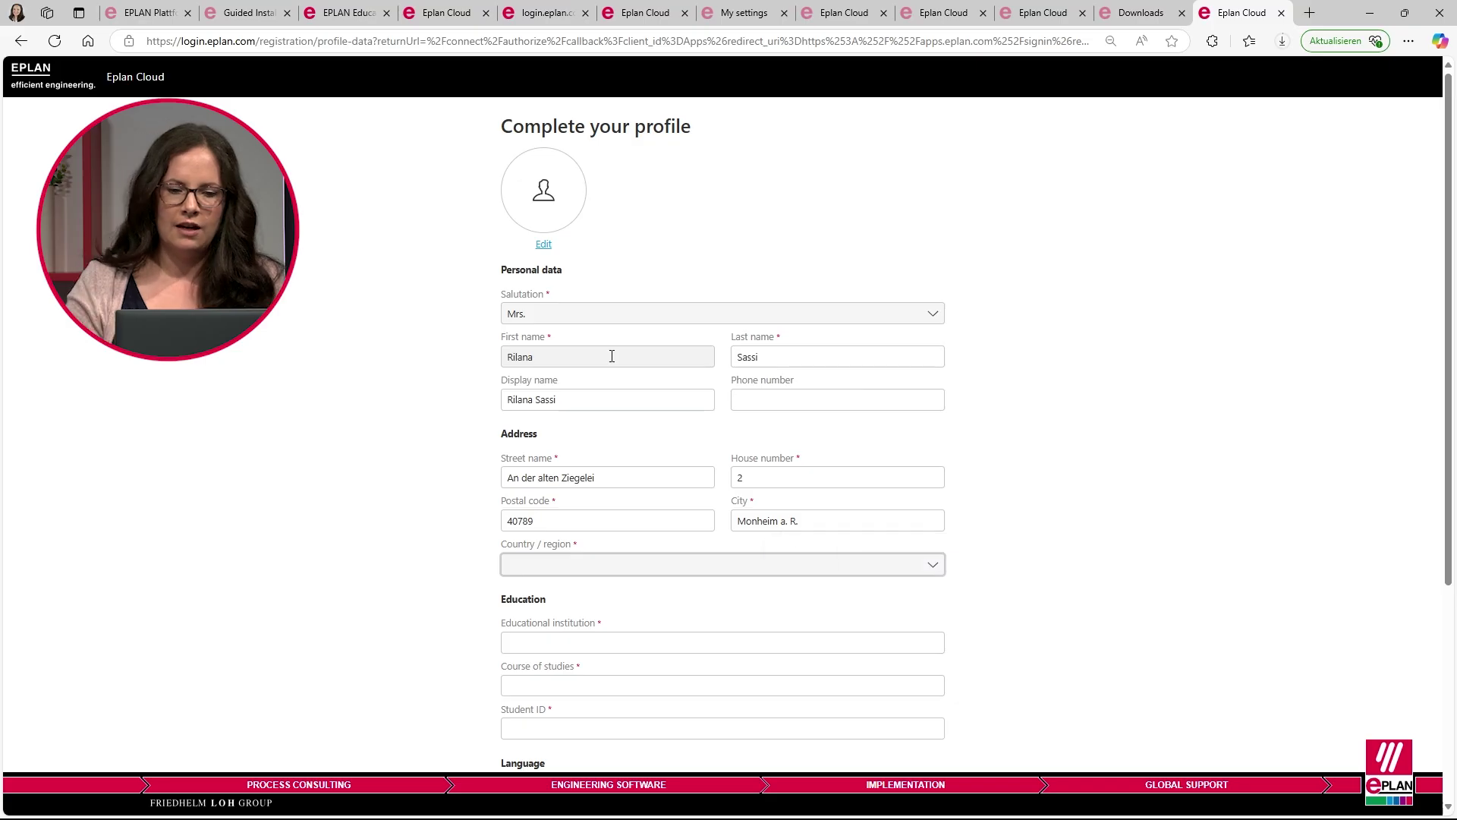
{"action": "left_click", "coordinate": [600, 567]}
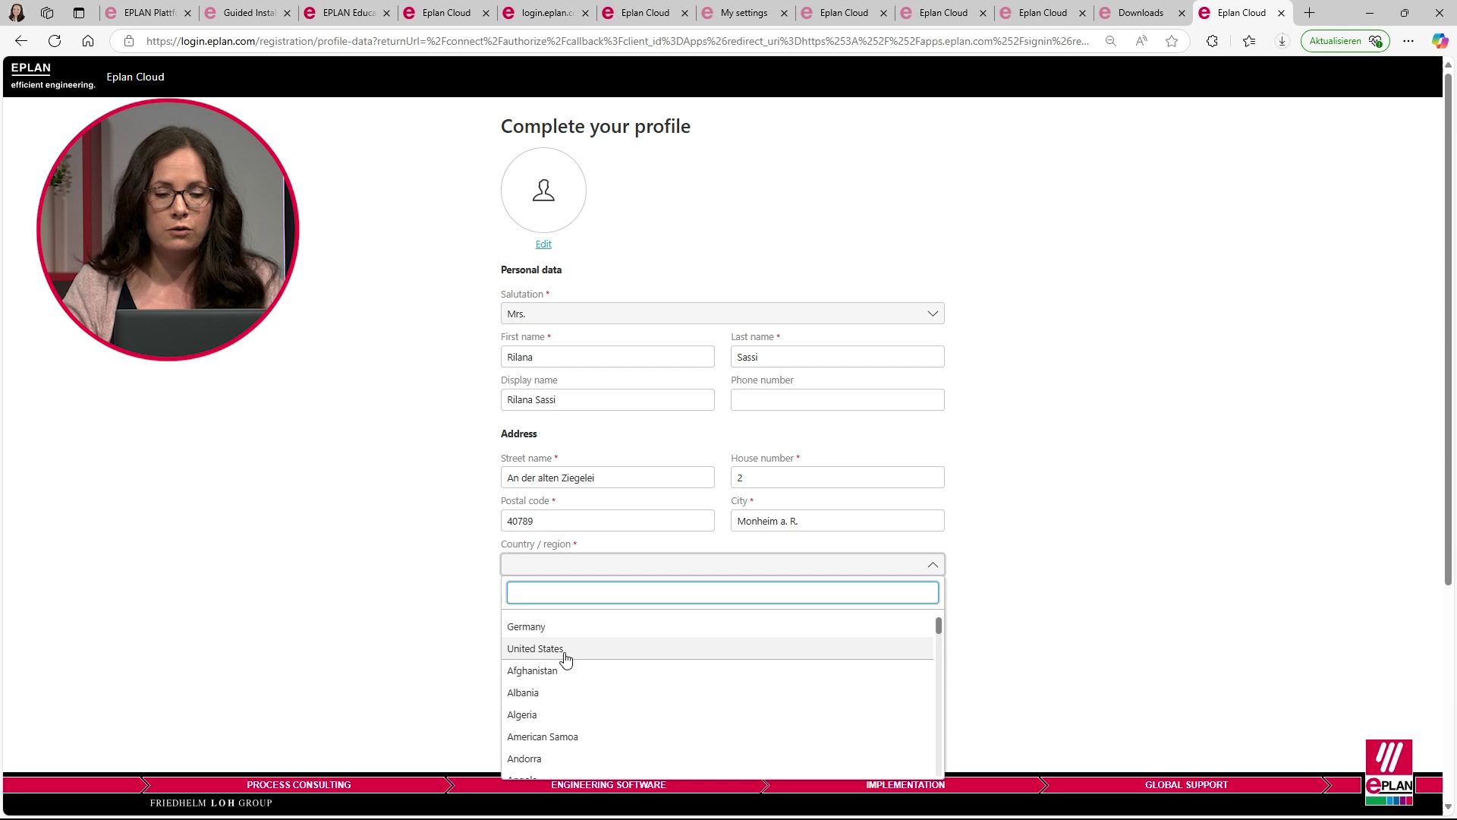
{"action": "left_click", "coordinate": [564, 657]}
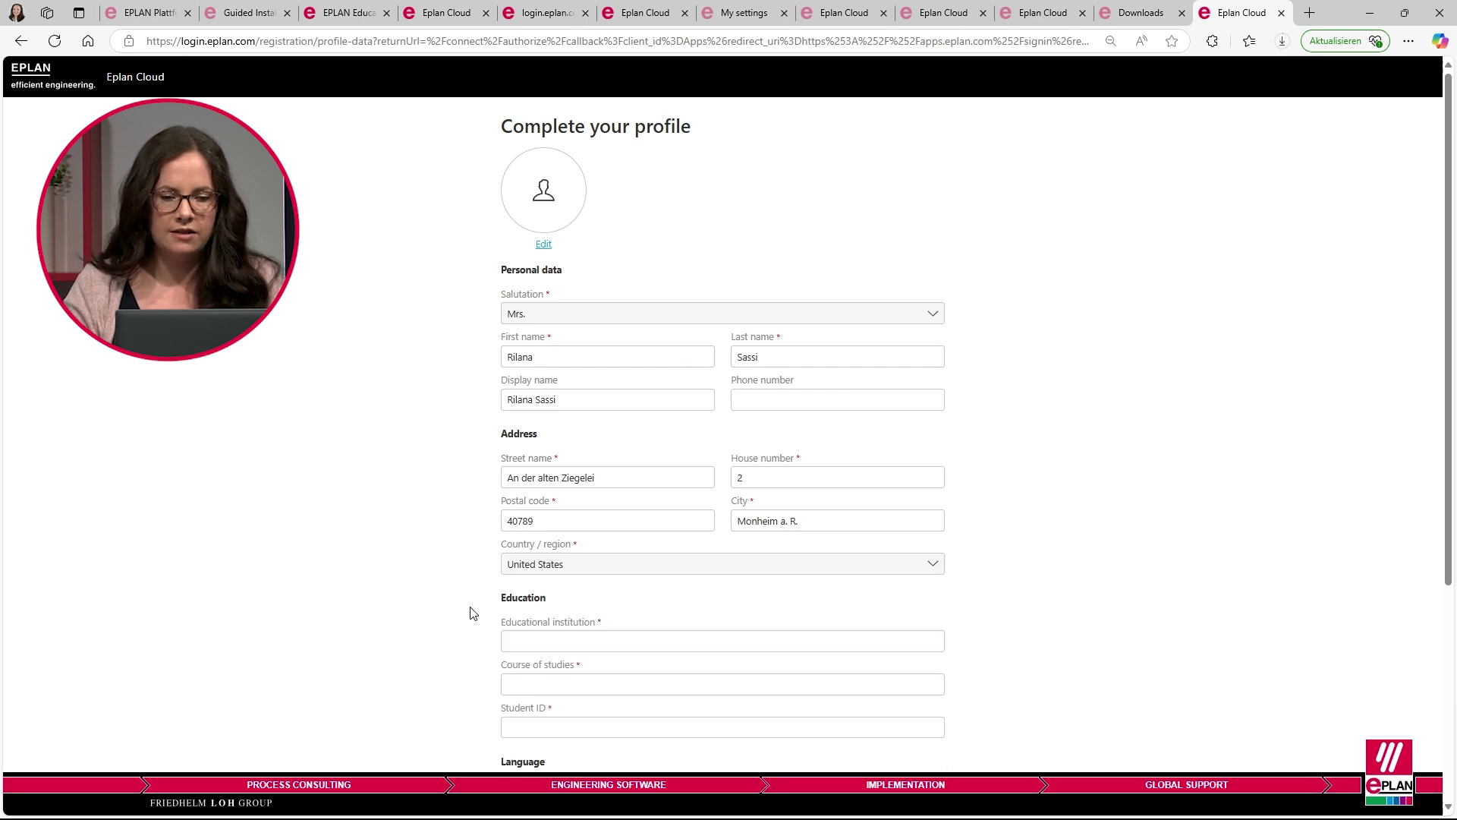
- Enter BBS 2 Wolfsburg as institution, electrical engineering as course, and the saved student ID
{"action": "scroll", "coordinate": [468, 608], "scroll_direction": "down", "scroll_amount": 2}
{"action": "scroll", "coordinate": [463, 599], "scroll_direction": "down", "scroll_amount": 1}
{"action": "left_click", "coordinate": [551, 415]}
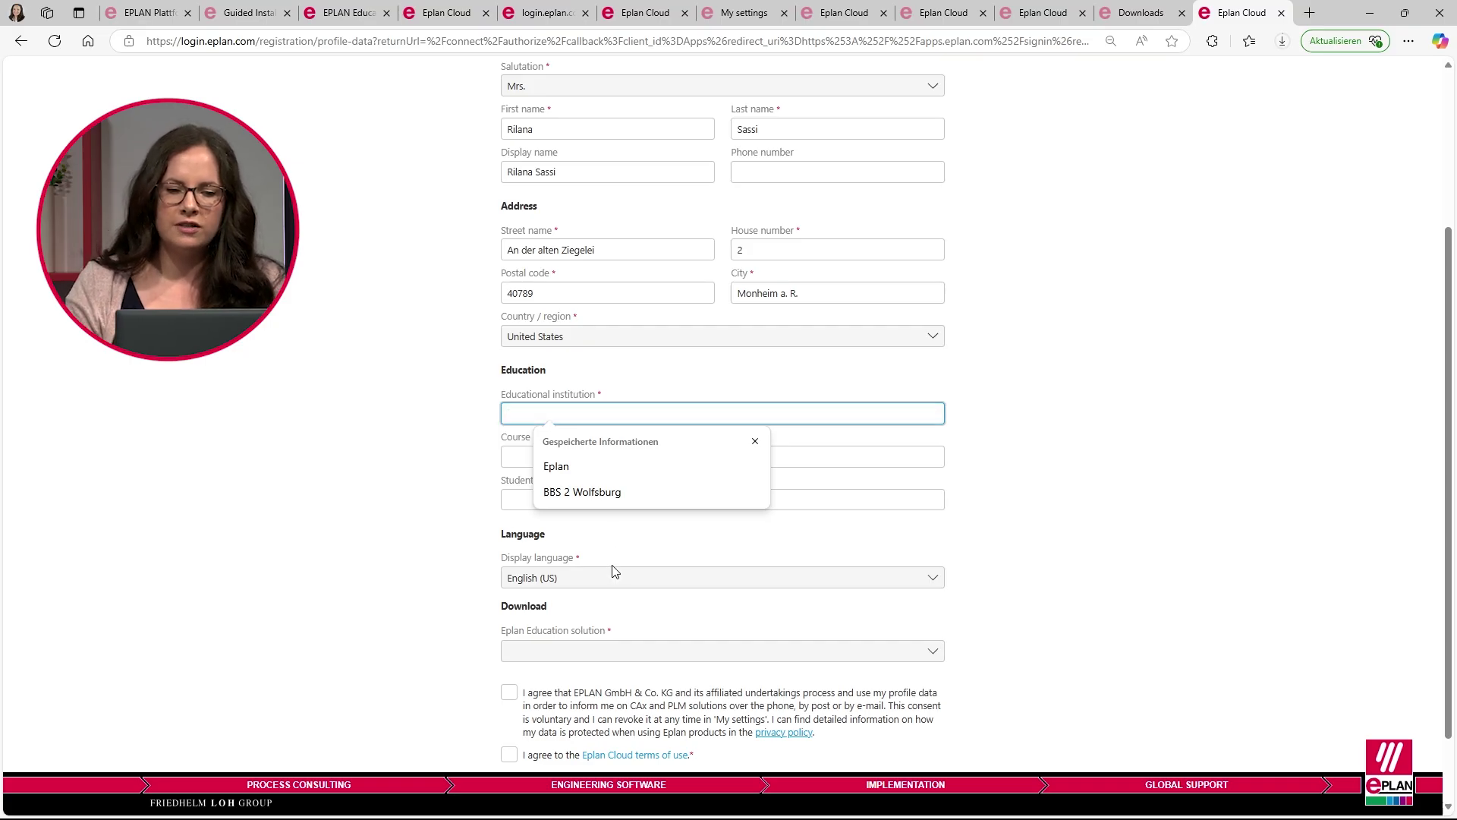
{"action": "left_click", "coordinate": [601, 493]}
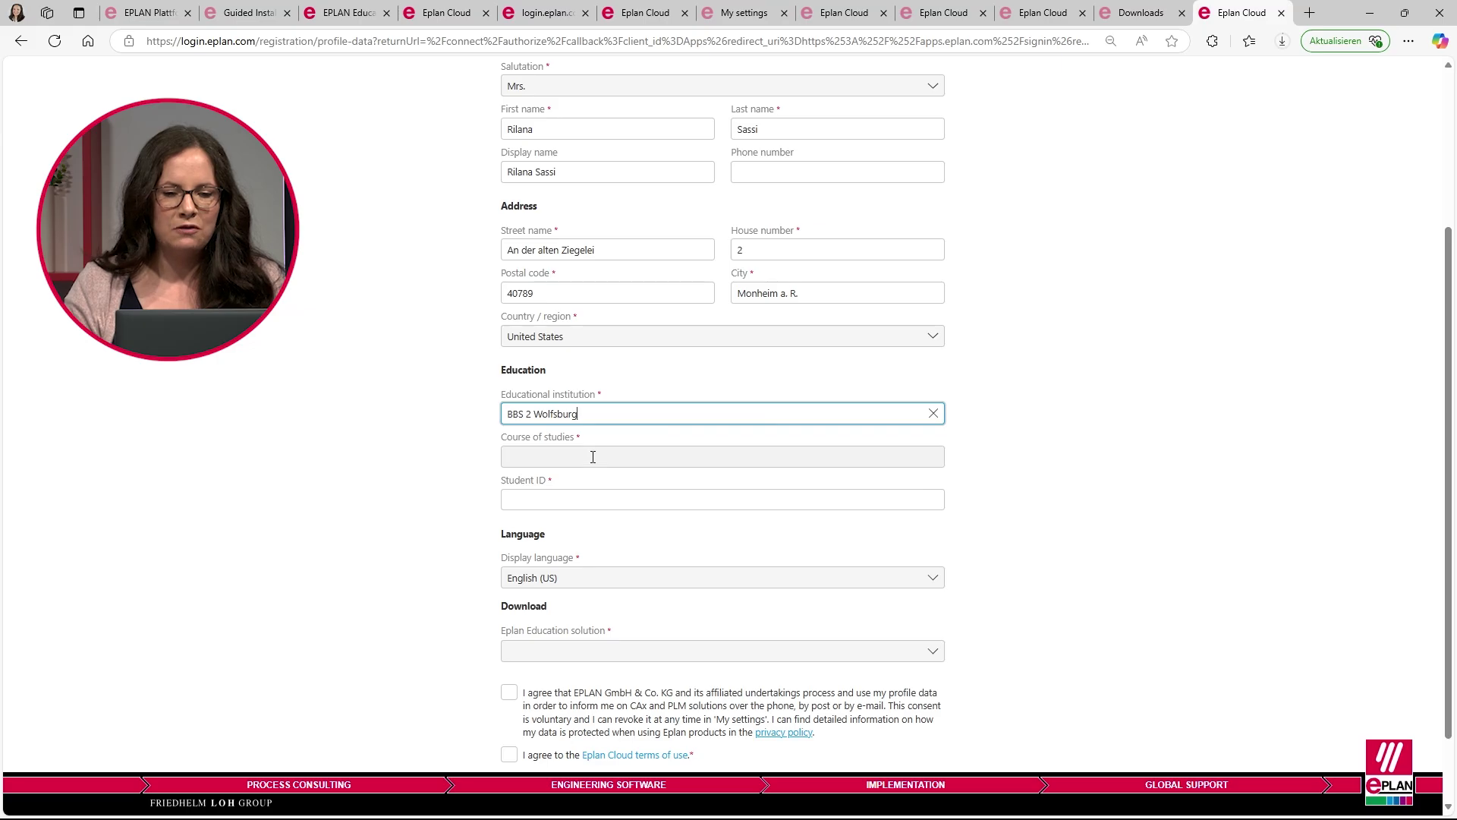
{"action": "left_click", "coordinate": [592, 457]}
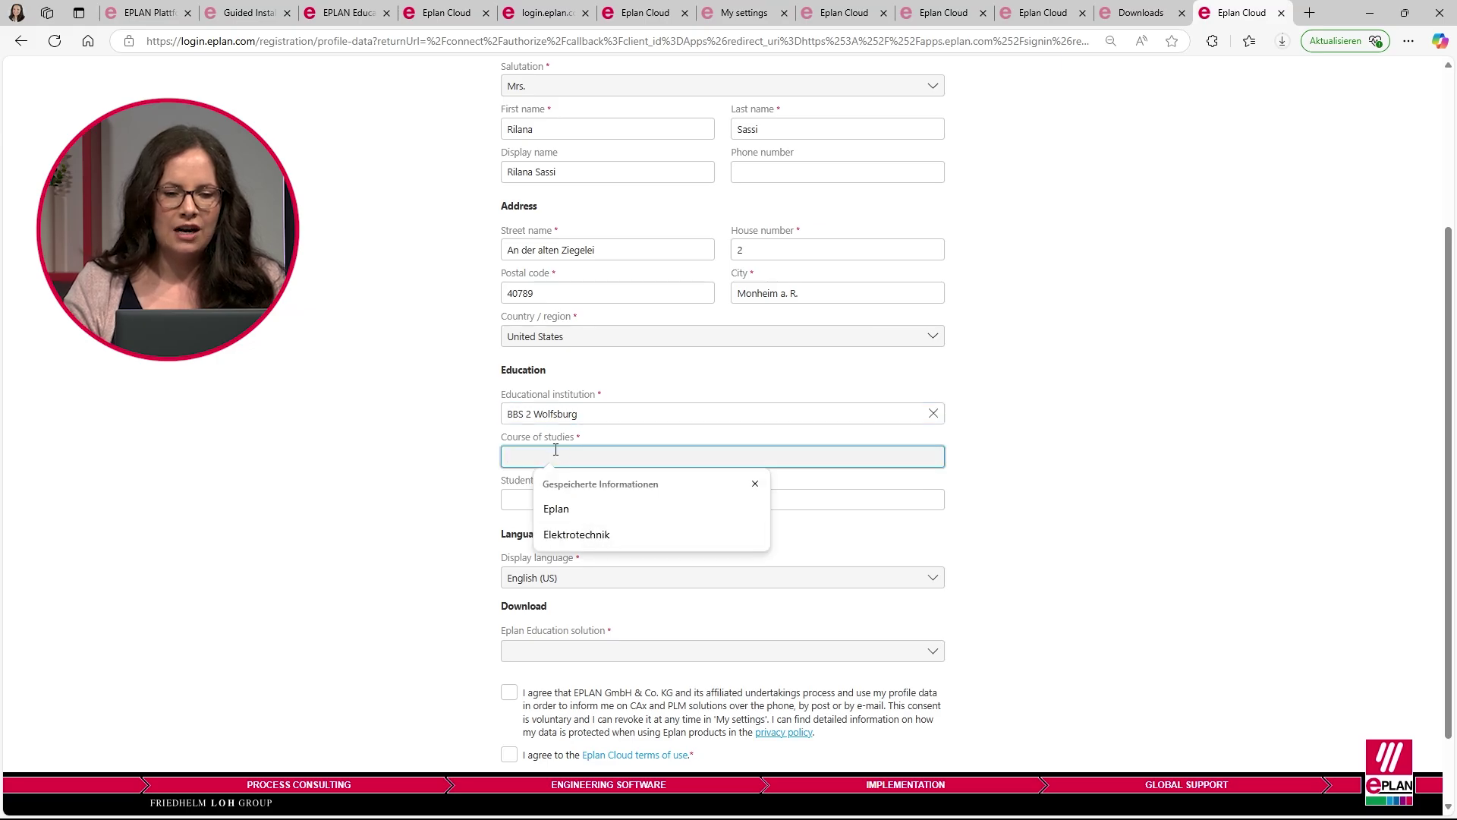
{"action": "type", "text": "elect"}
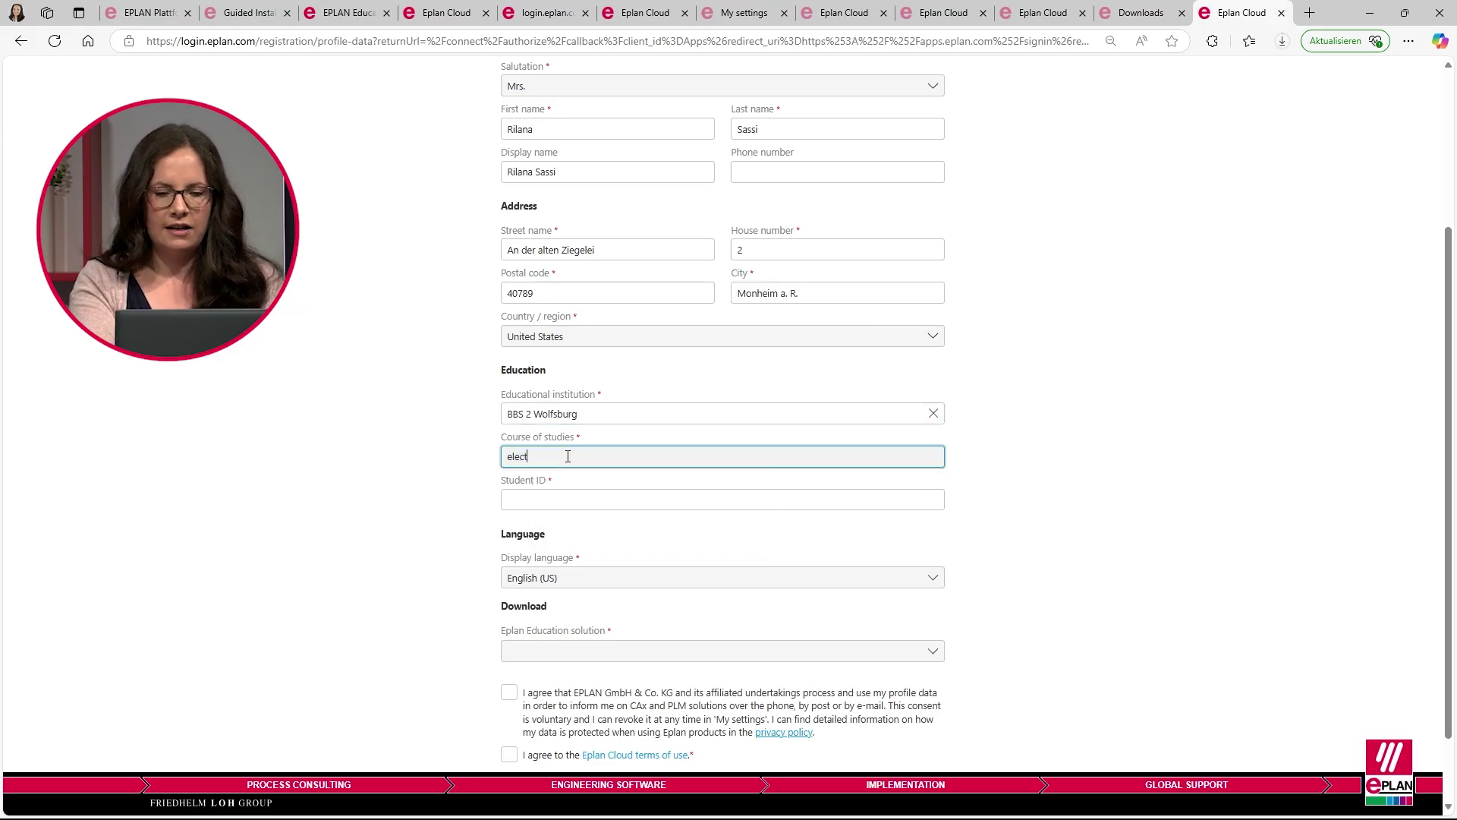
{"action": "type", "text": "rical engineering"}
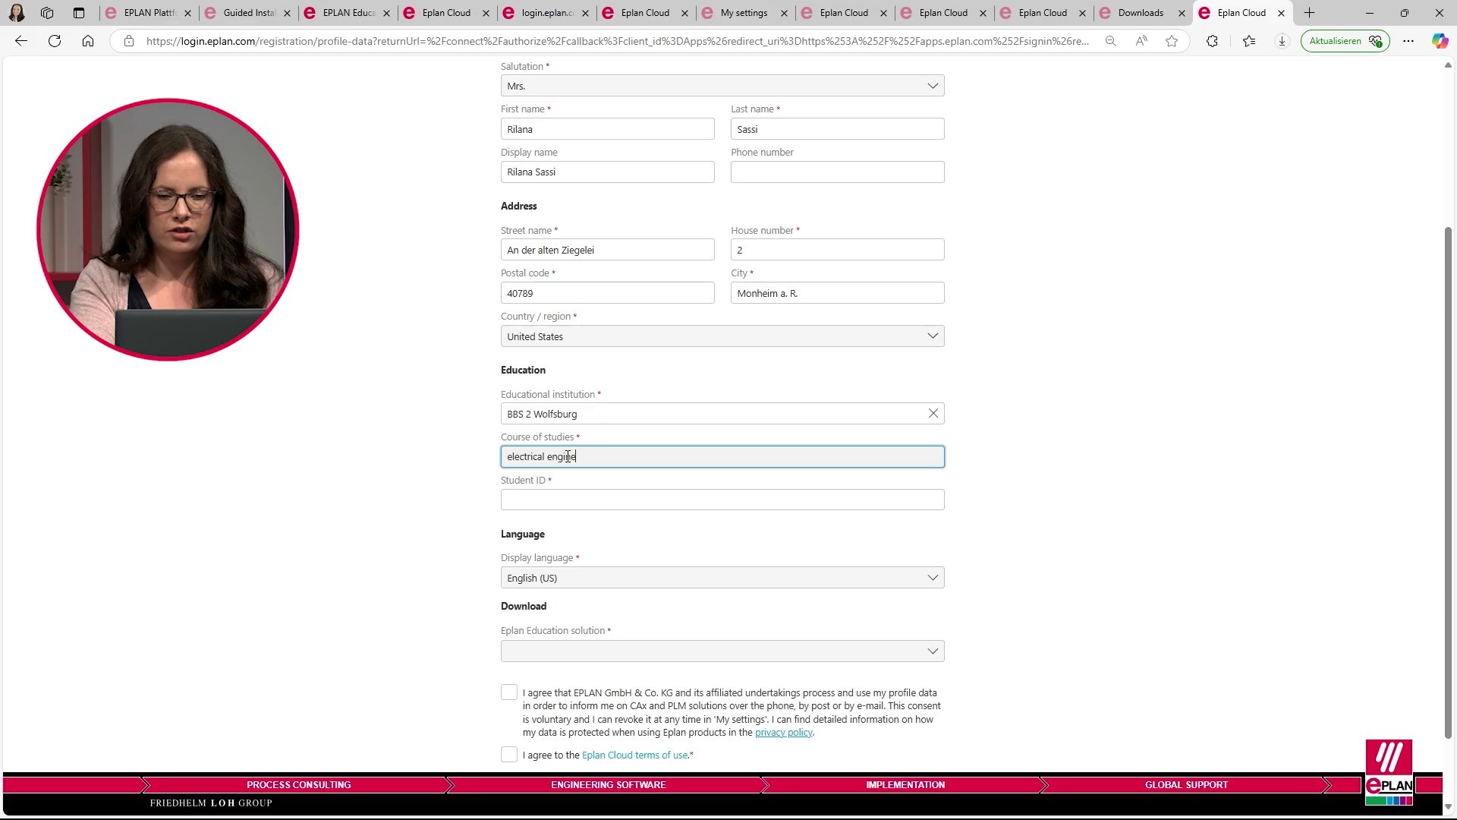
{"action": "key", "text": "Tab"}
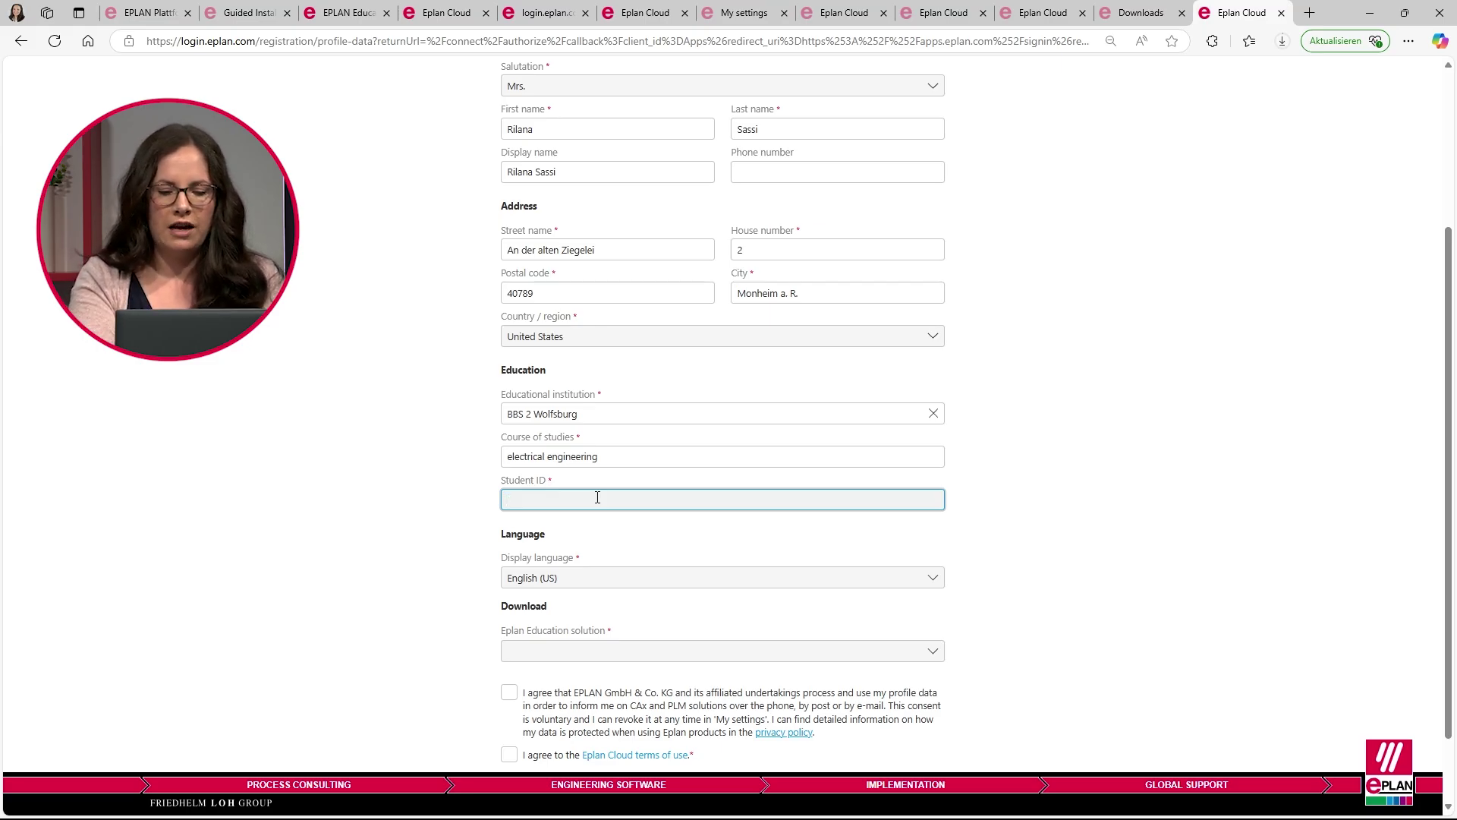
{"action": "type", "text": "He"}
{"action": "key", "text": "Tab"}
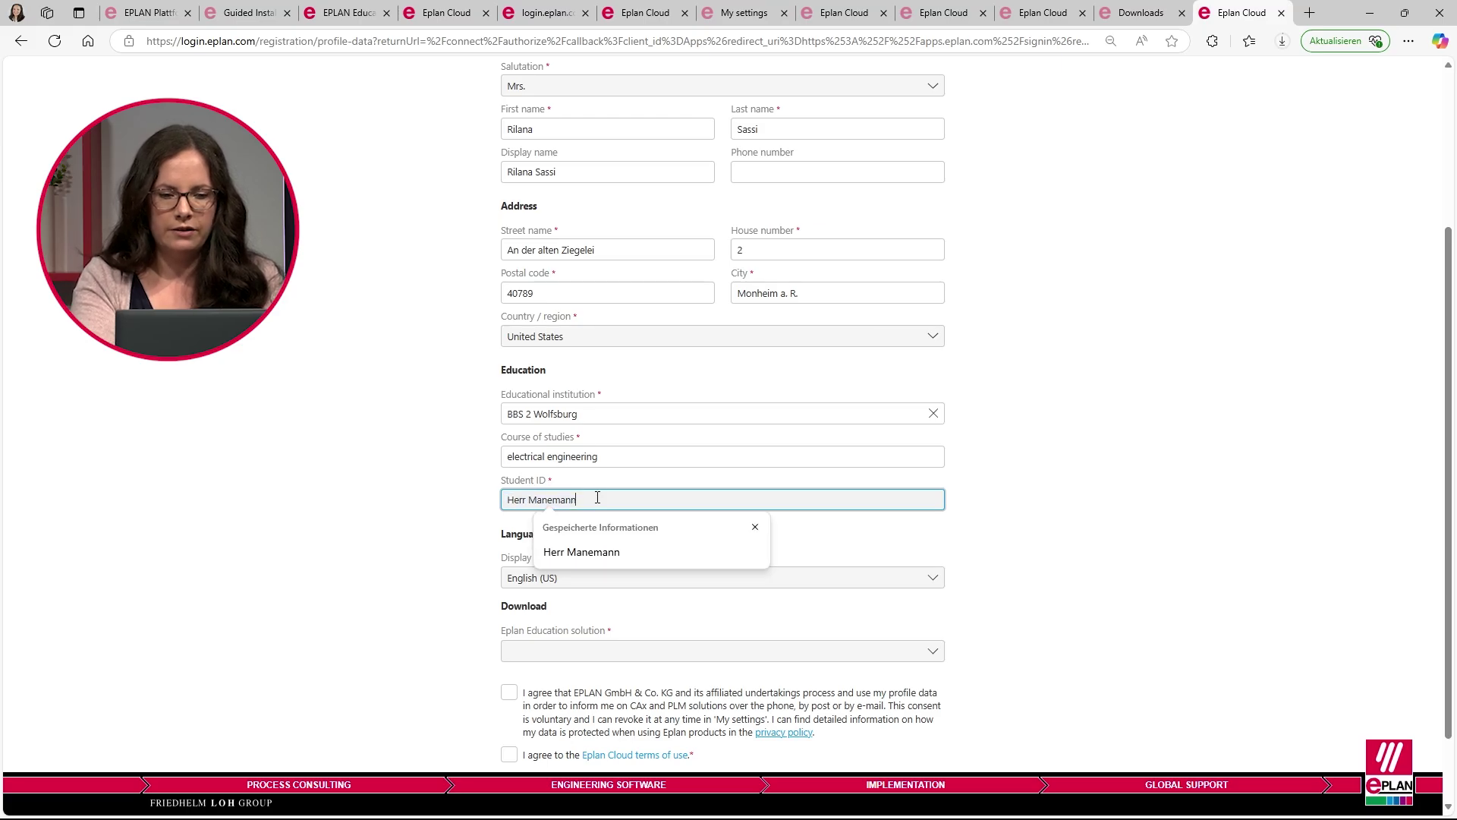
- Choose Eplan Education 2025, accept both consents, and submit to create the Eplan ID
{"action": "scroll", "coordinate": [603, 497], "scroll_direction": "down", "scroll_amount": 1}
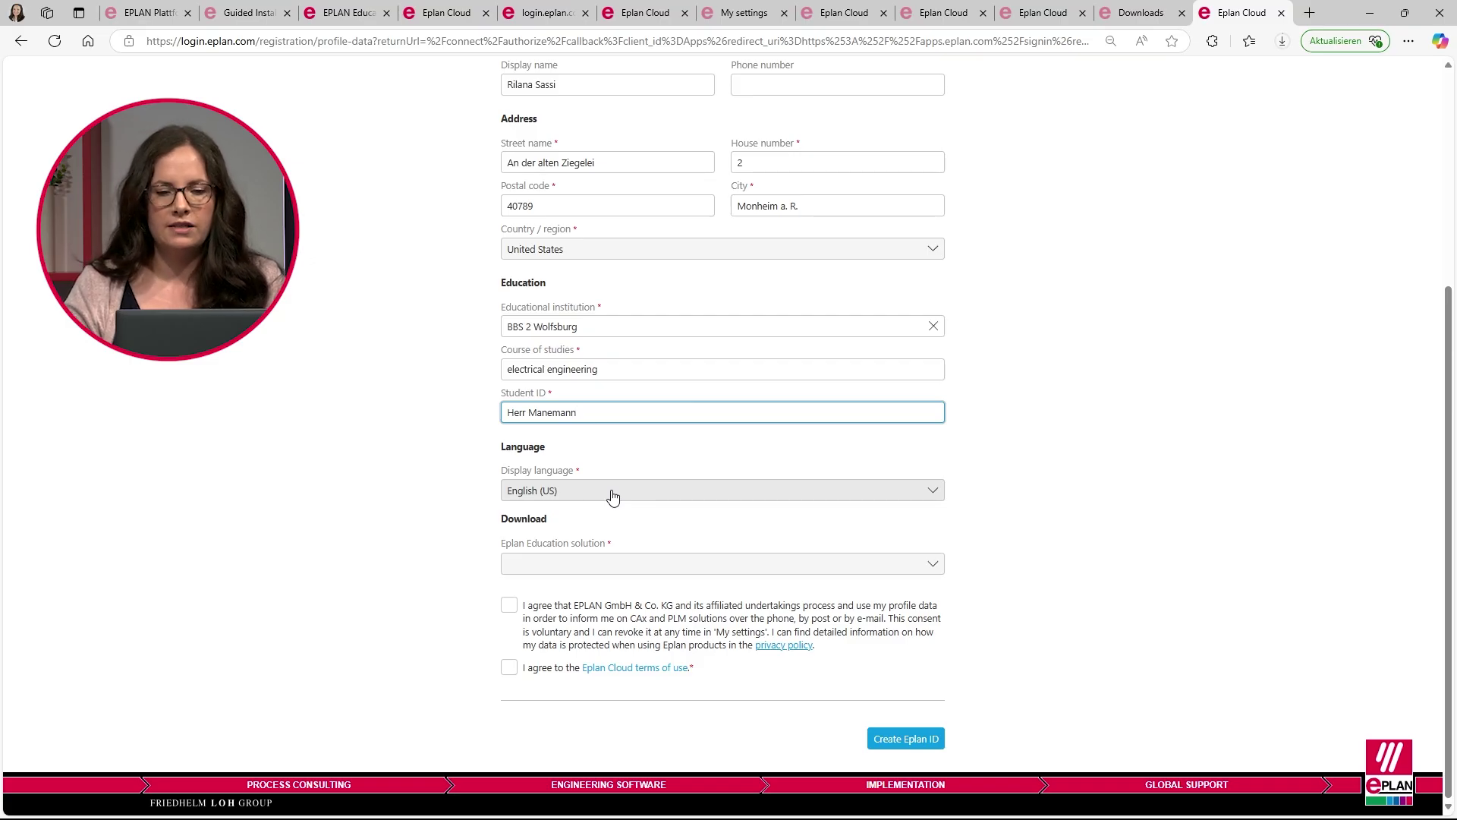
{"action": "left_click", "coordinate": [592, 573]}
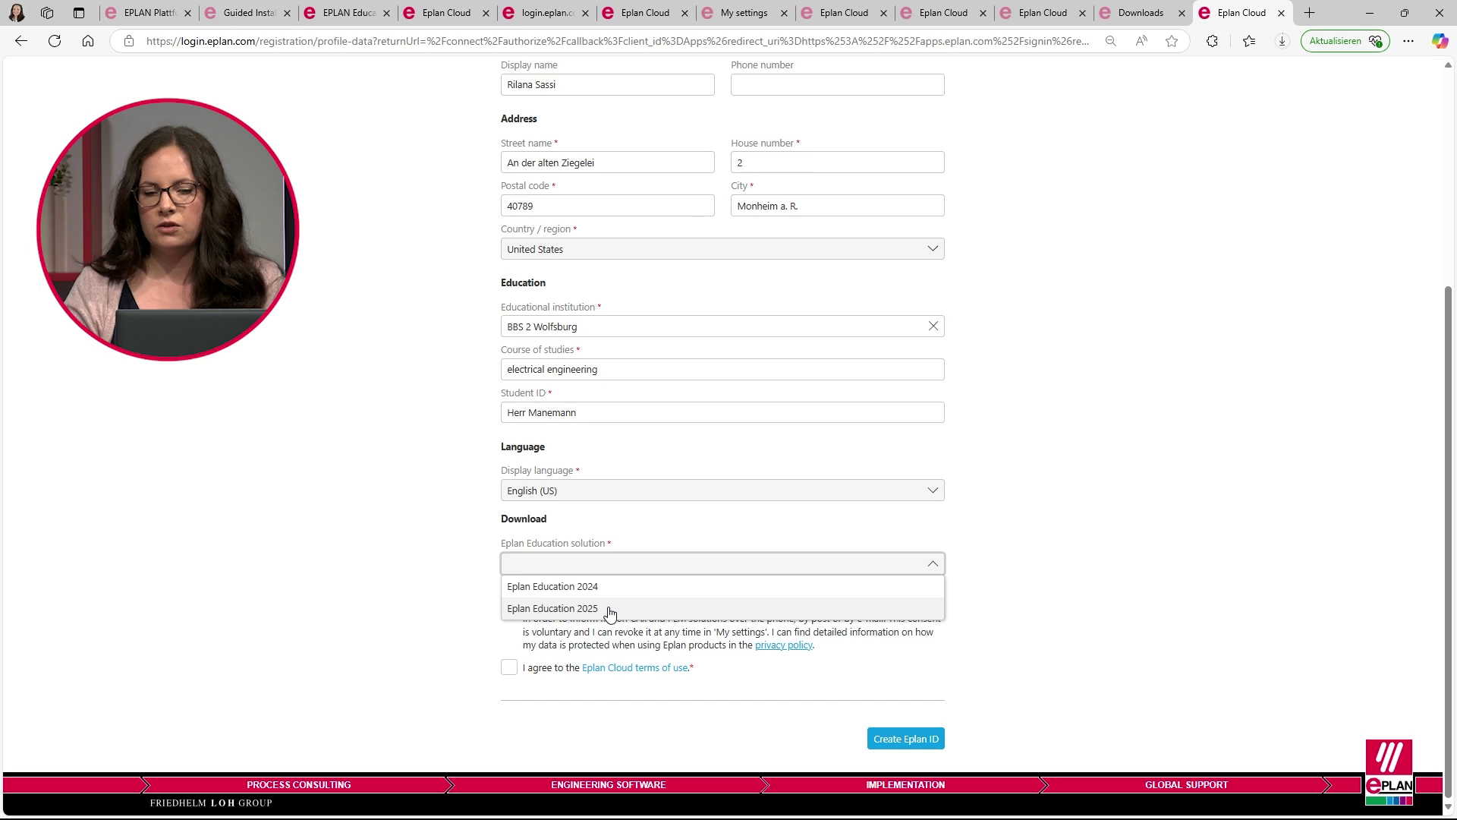
{"action": "left_click", "coordinate": [610, 612]}
{"action": "left_click", "coordinate": [509, 606]}
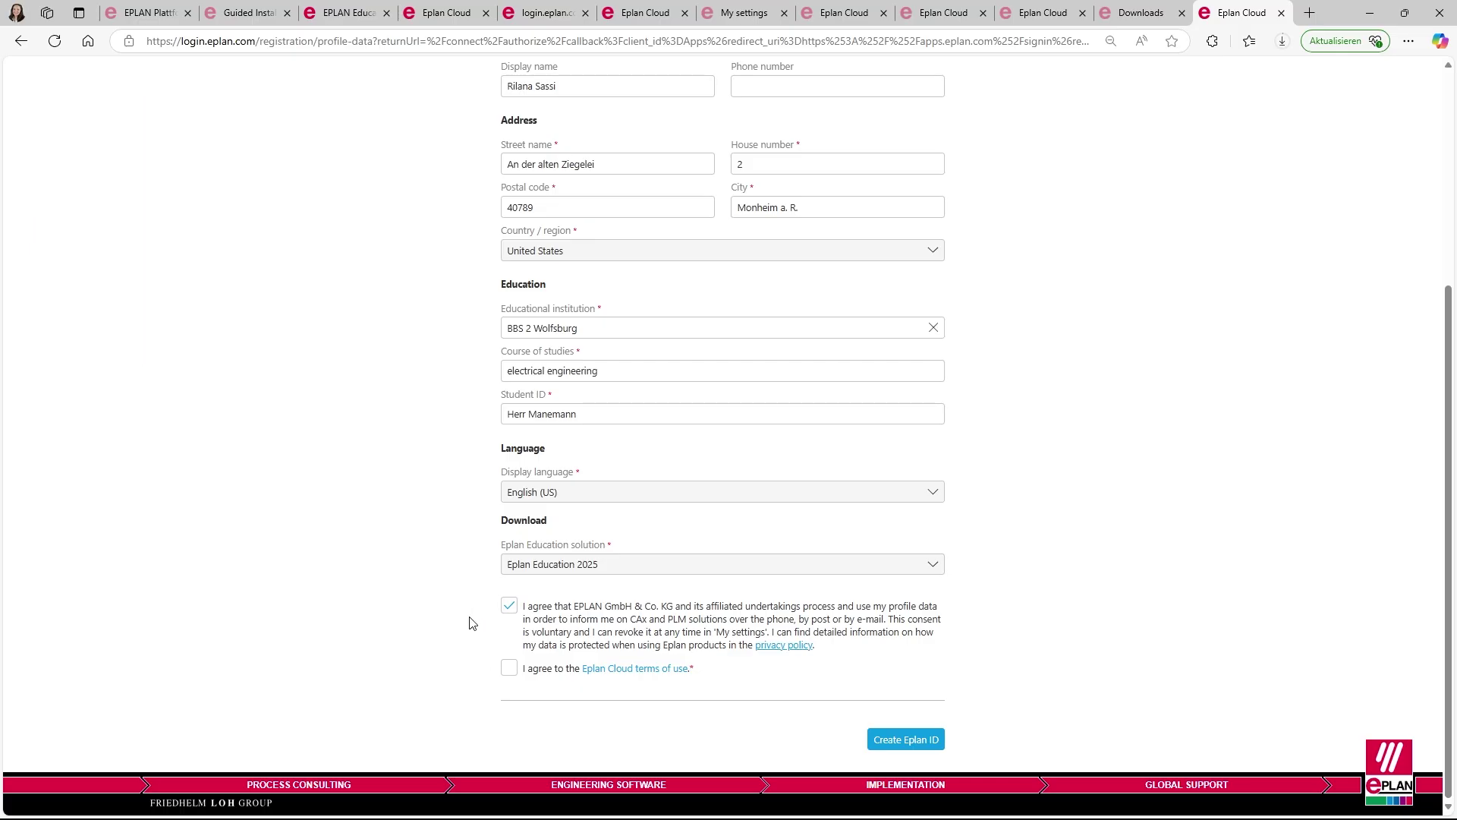
{"action": "left_click", "coordinate": [509, 672]}
{"action": "left_click", "coordinate": [909, 747]}
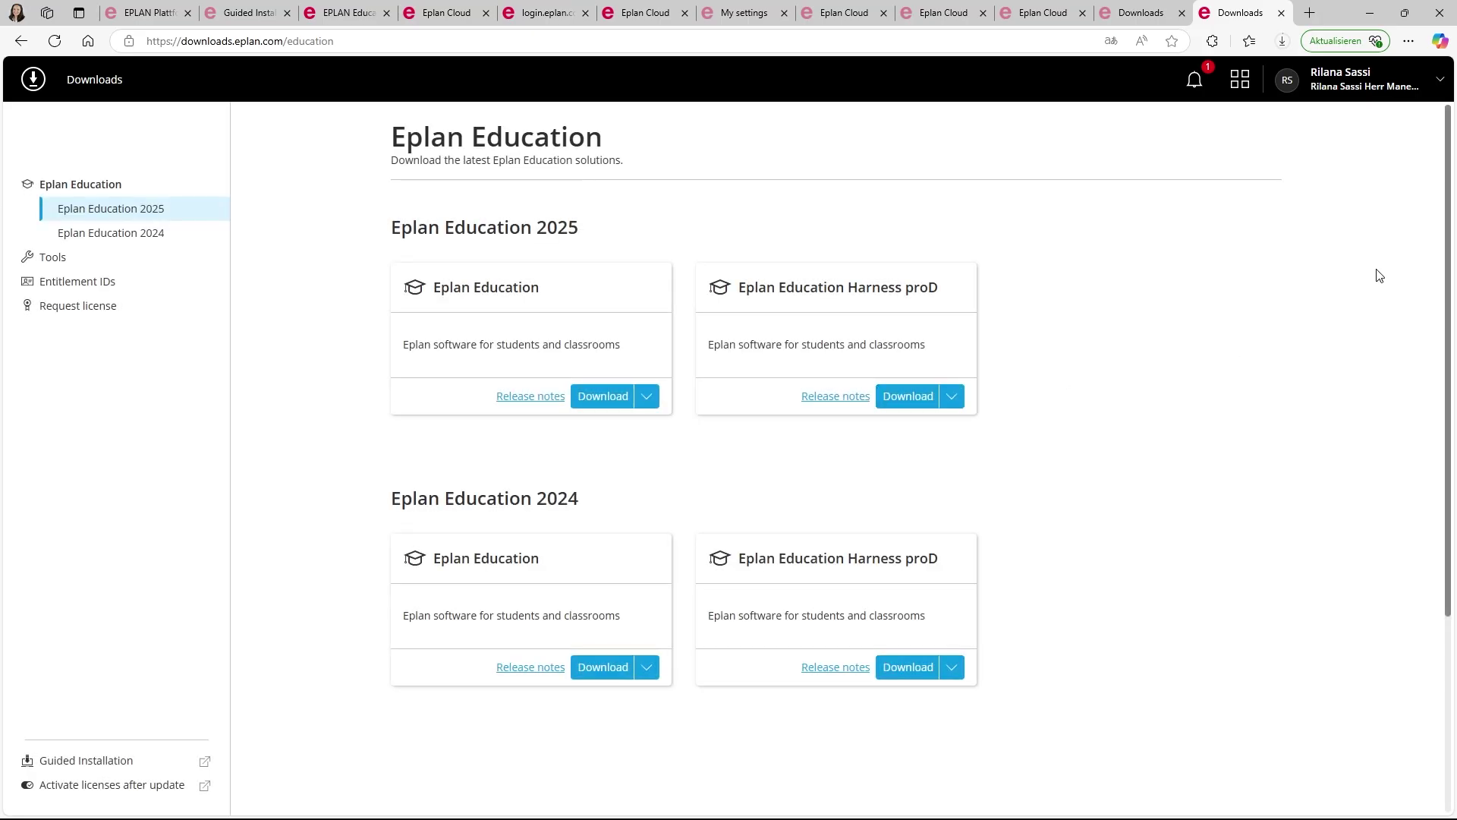
- Check the Education License entitlement valid until 28.04.2028, then return to Eplan Education downloads
{"action": "left_click", "coordinate": [76, 285]}
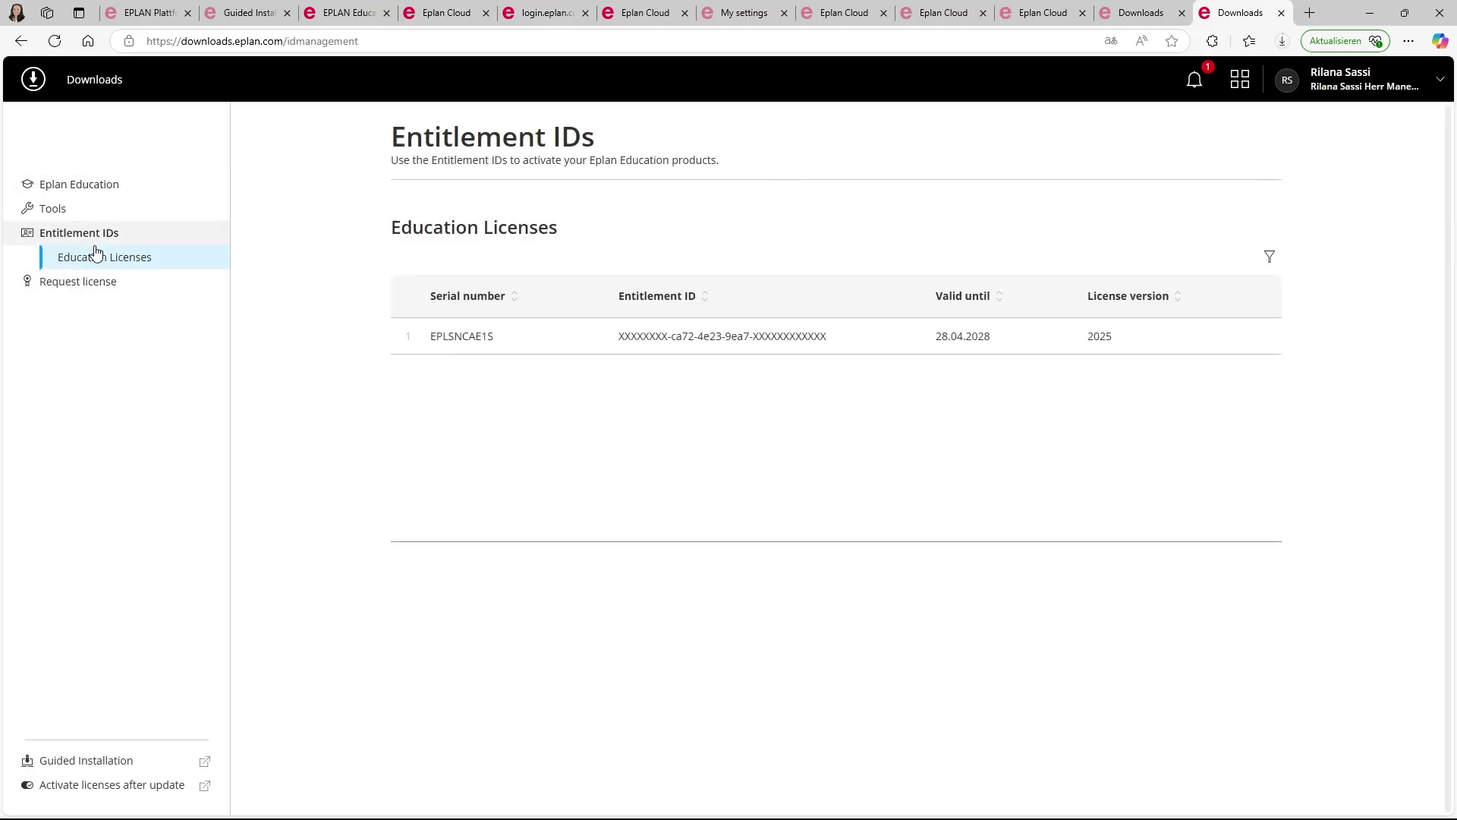
{"action": "mouse_move", "coordinate": [458, 338]}
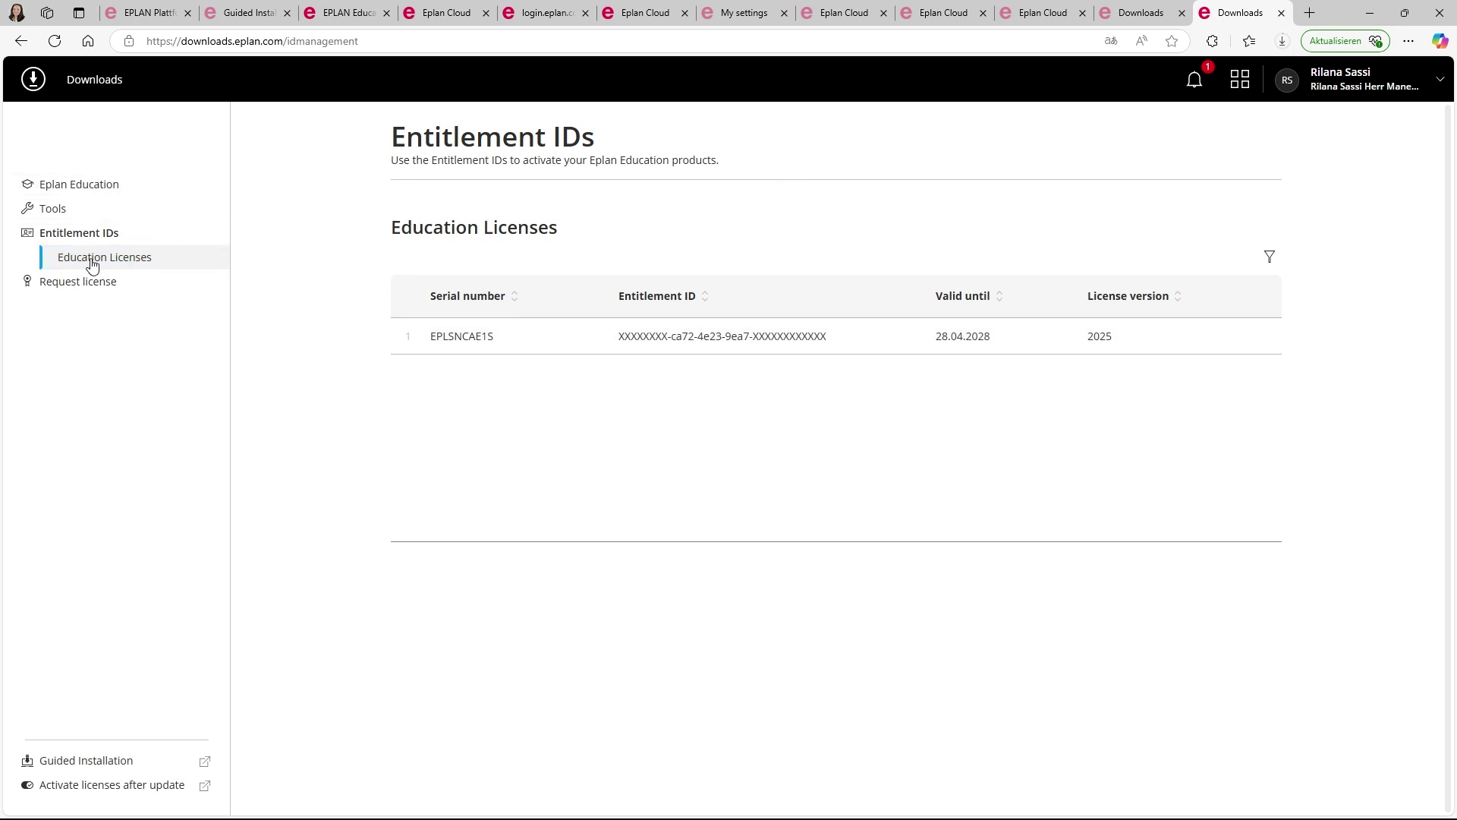
{"action": "left_click", "coordinate": [74, 187]}
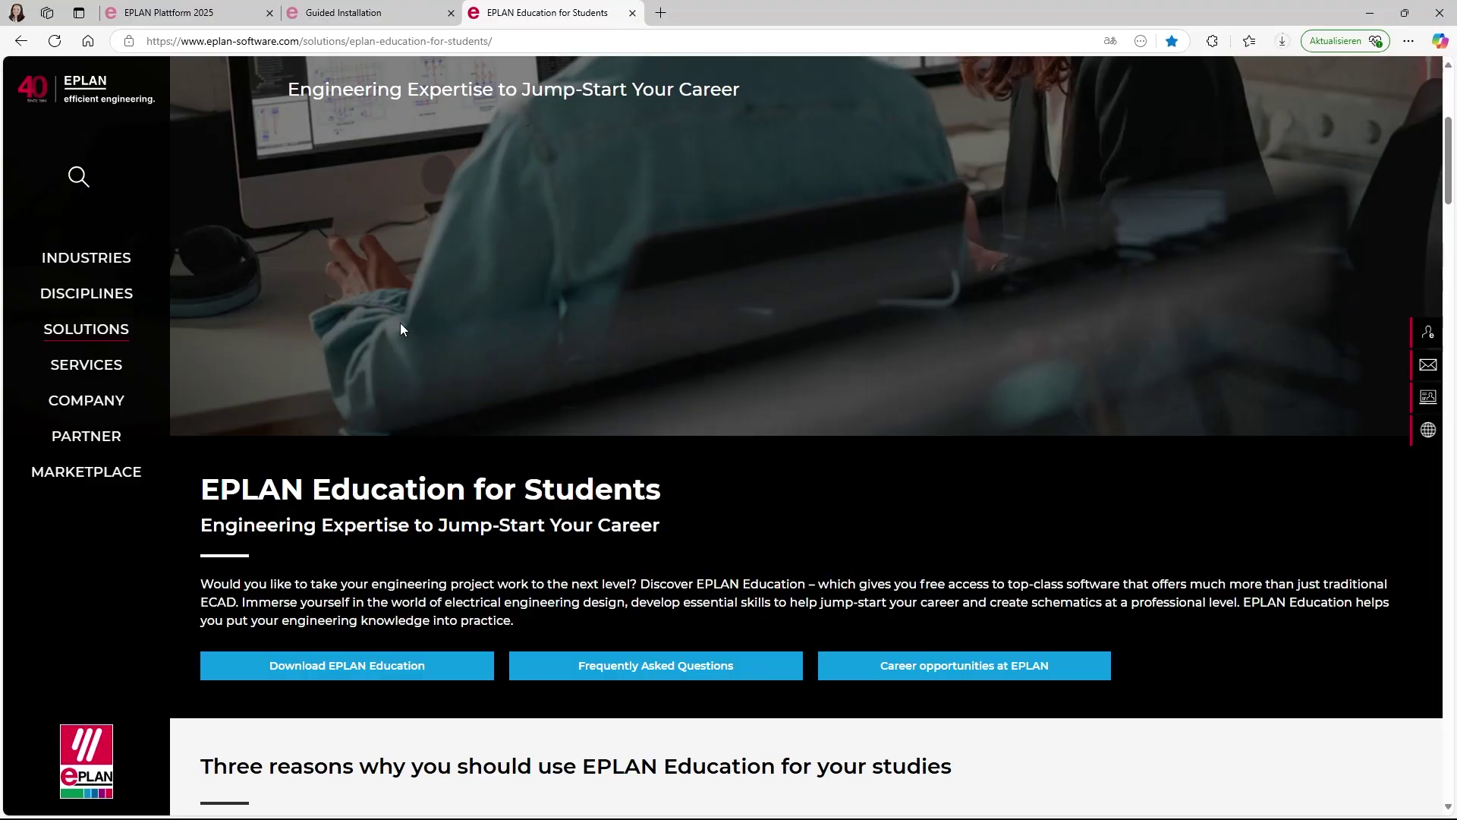
- Open the Eplan ID sign-up for EPLAN Education from the students page
{"action": "scroll", "coordinate": [610, 381], "scroll_direction": "up", "scroll_amount": 2}
{"action": "scroll", "coordinate": [610, 381], "scroll_direction": "down", "scroll_amount": 3}
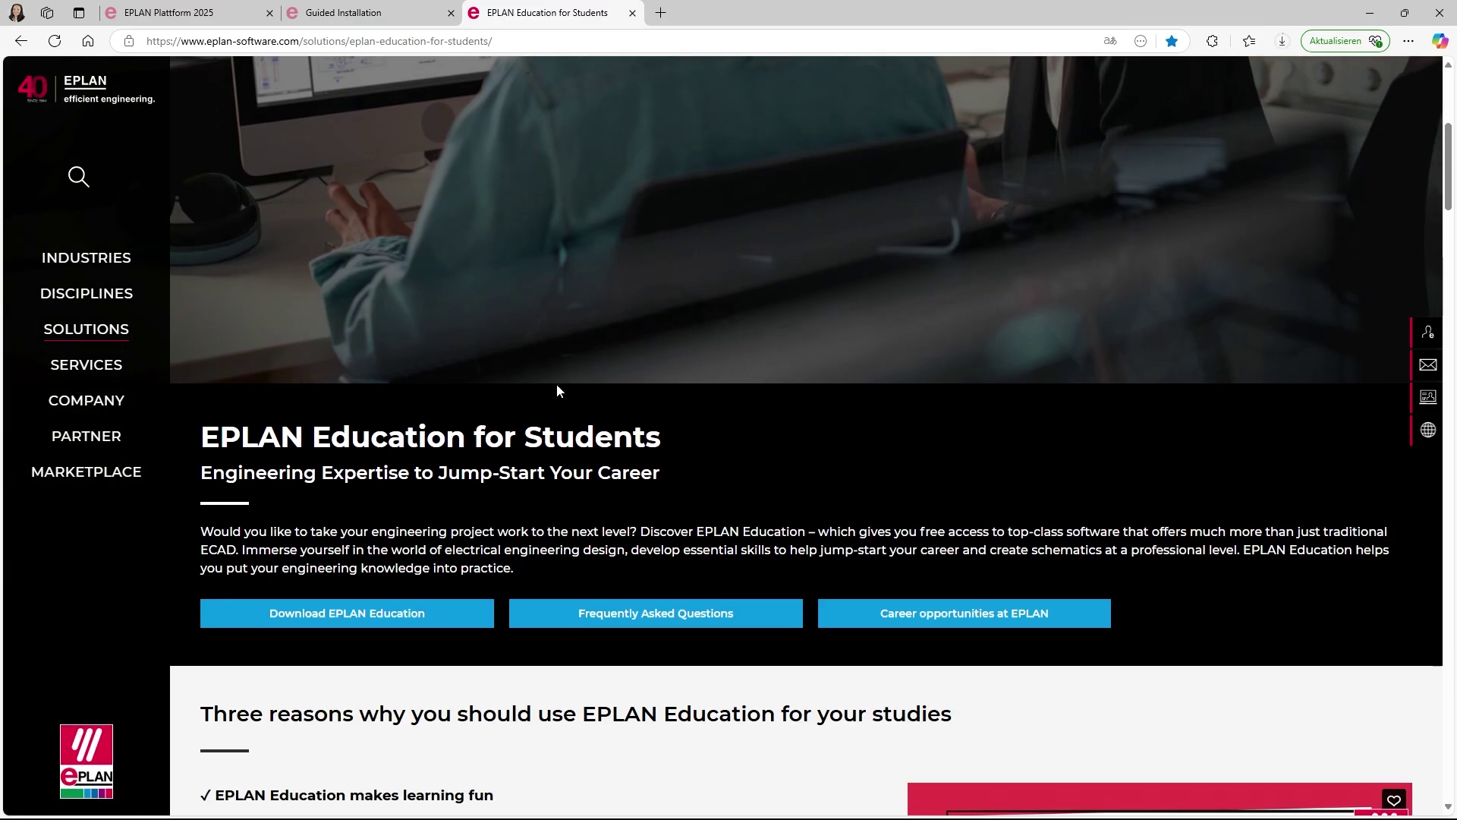
{"action": "left_click", "coordinate": [253, 596]}
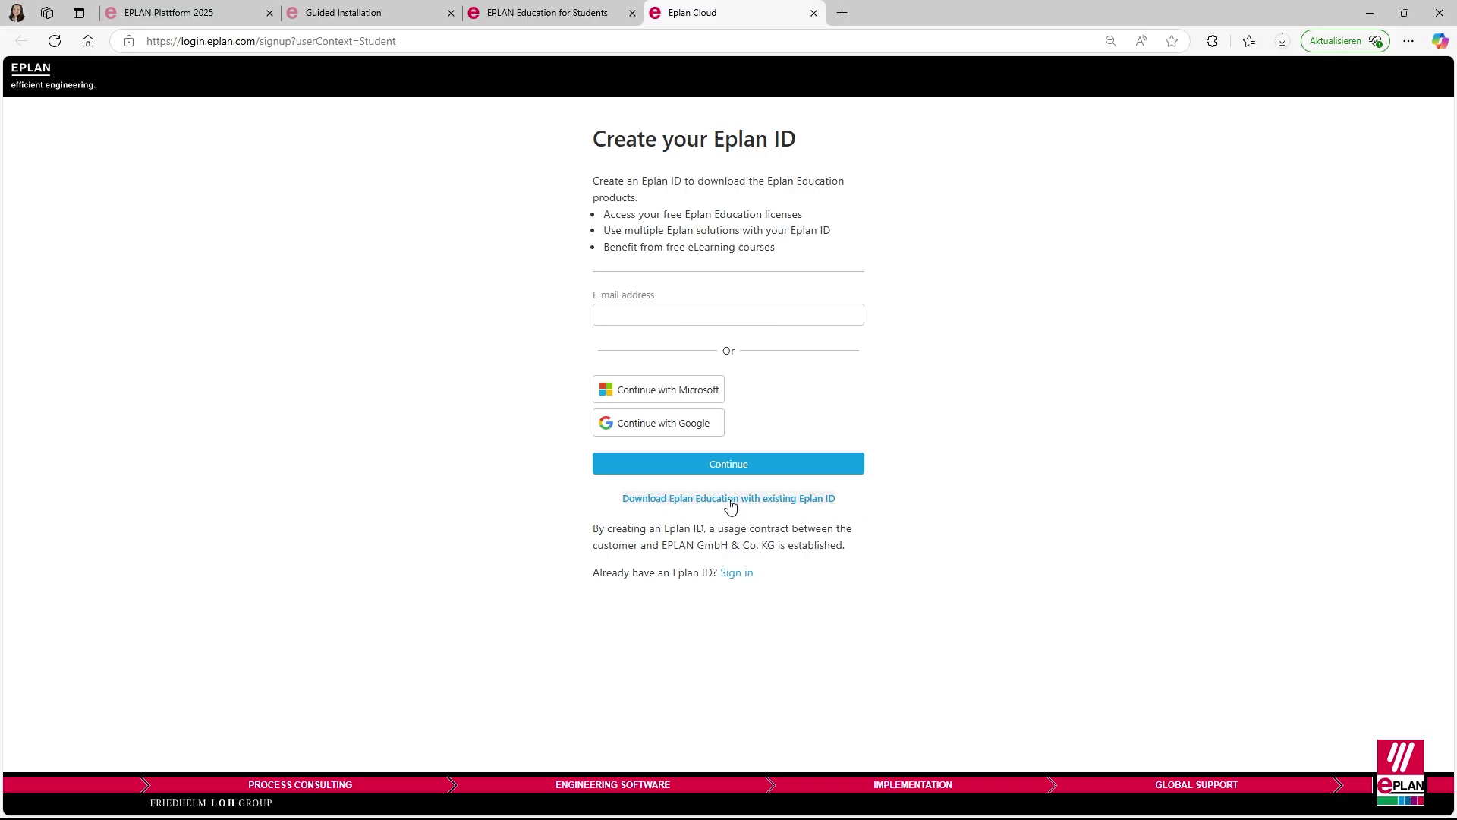
- Sign in with the existing Eplan ID using the student's e-mail address
{"action": "left_click", "coordinate": [728, 500]}
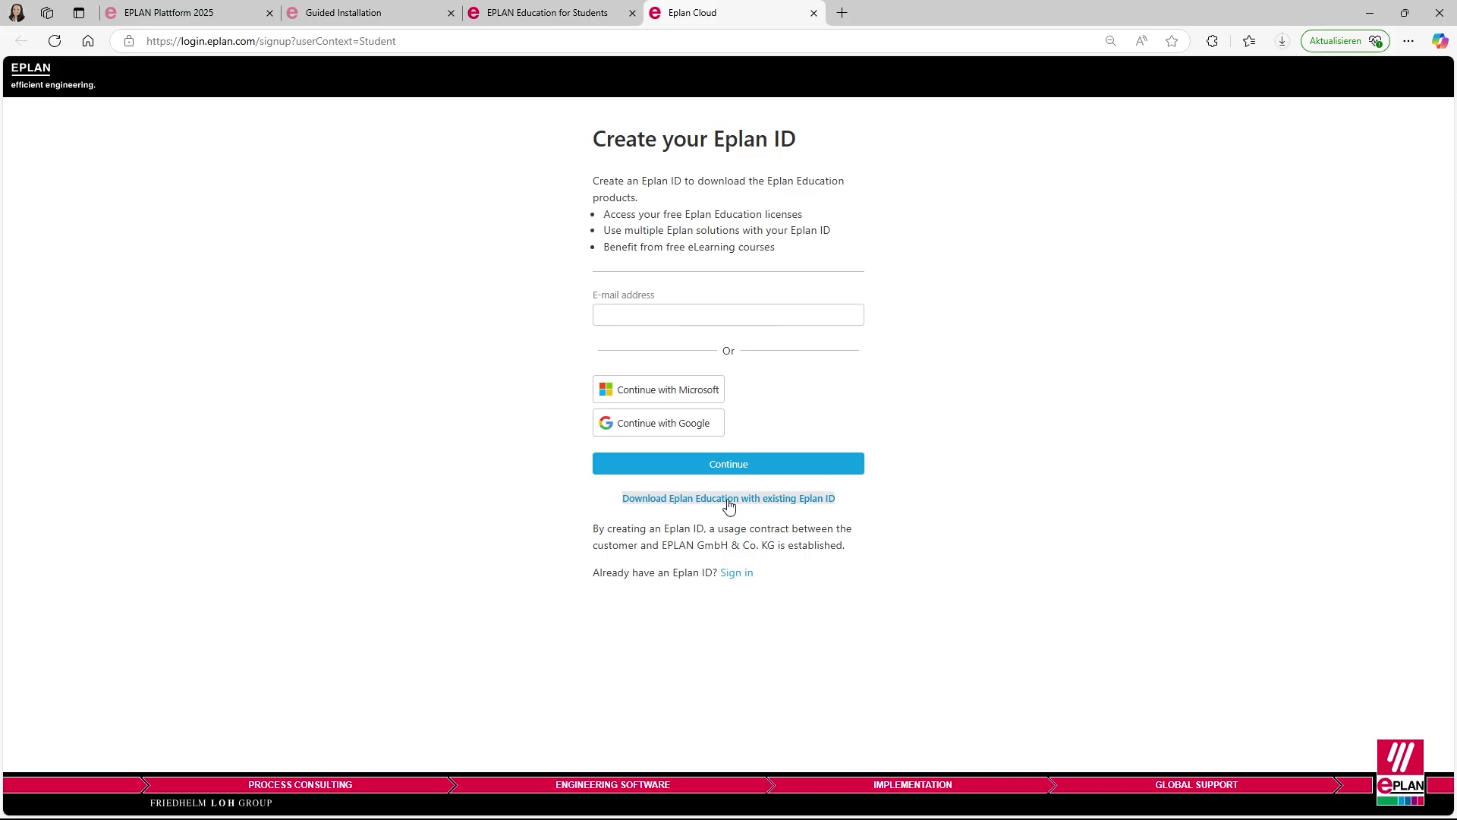
{"action": "left_click", "coordinate": [722, 324]}
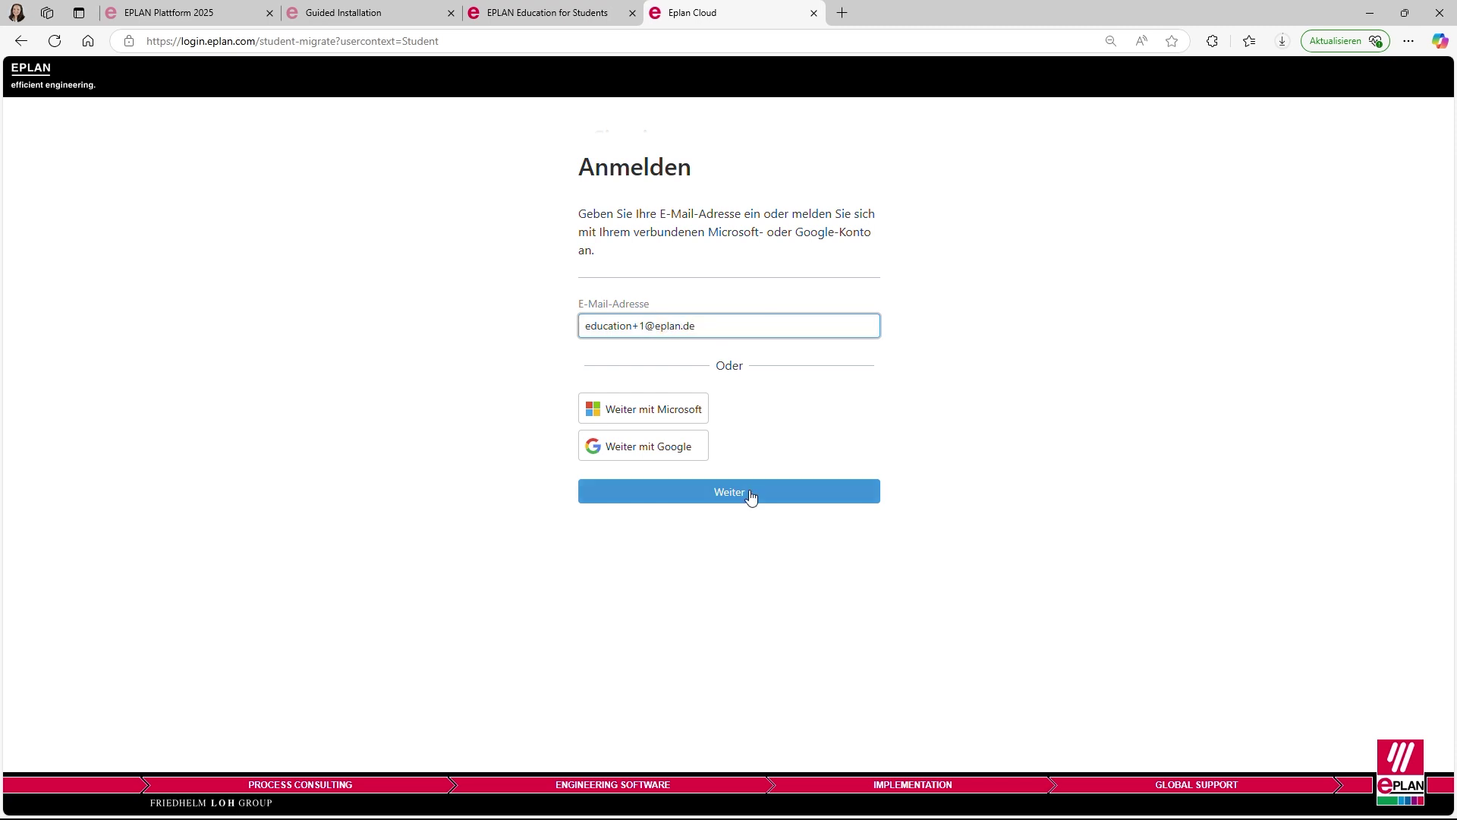
{"action": "left_click", "coordinate": [752, 497]}
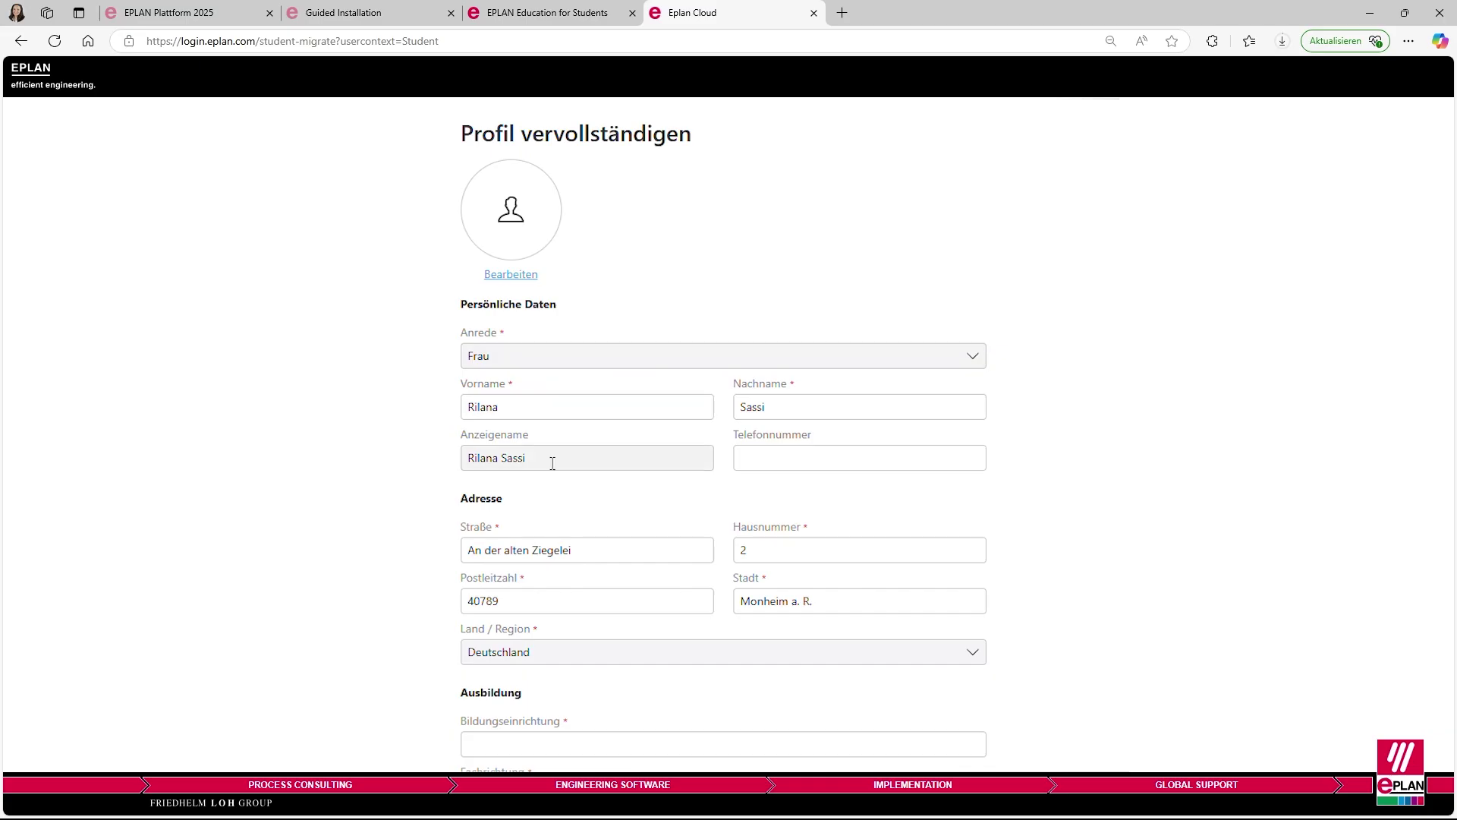
- Autofill the education details, choose Eplan Education 2025, and continue to Downloads
{"action": "scroll", "coordinate": [629, 514], "scroll_direction": "down", "scroll_amount": 1}
{"action": "scroll", "coordinate": [631, 514], "scroll_direction": "down", "scroll_amount": 2}
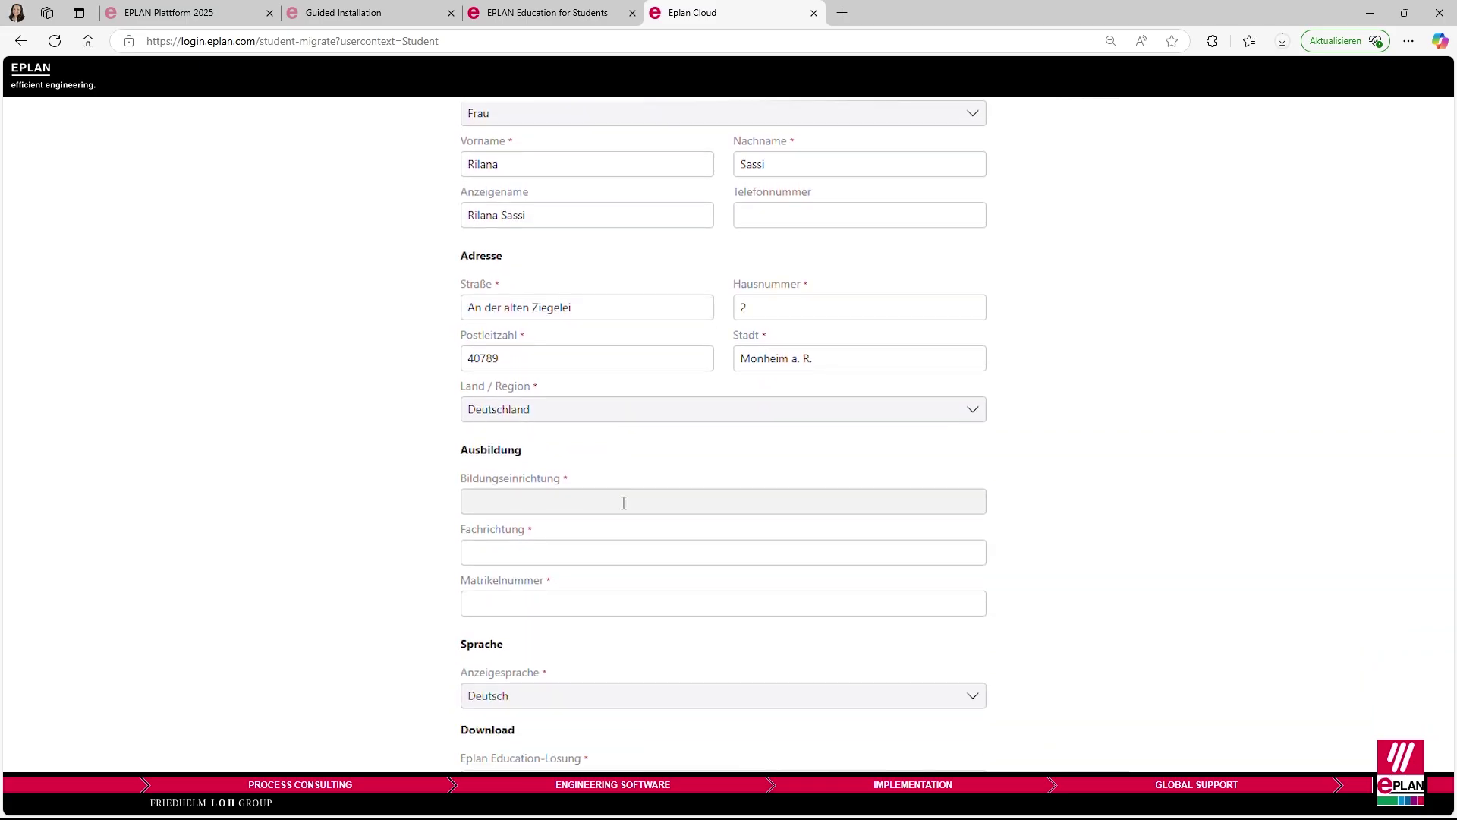
{"action": "left_click", "coordinate": [618, 502]}
{"action": "left_click", "coordinate": [562, 580]}
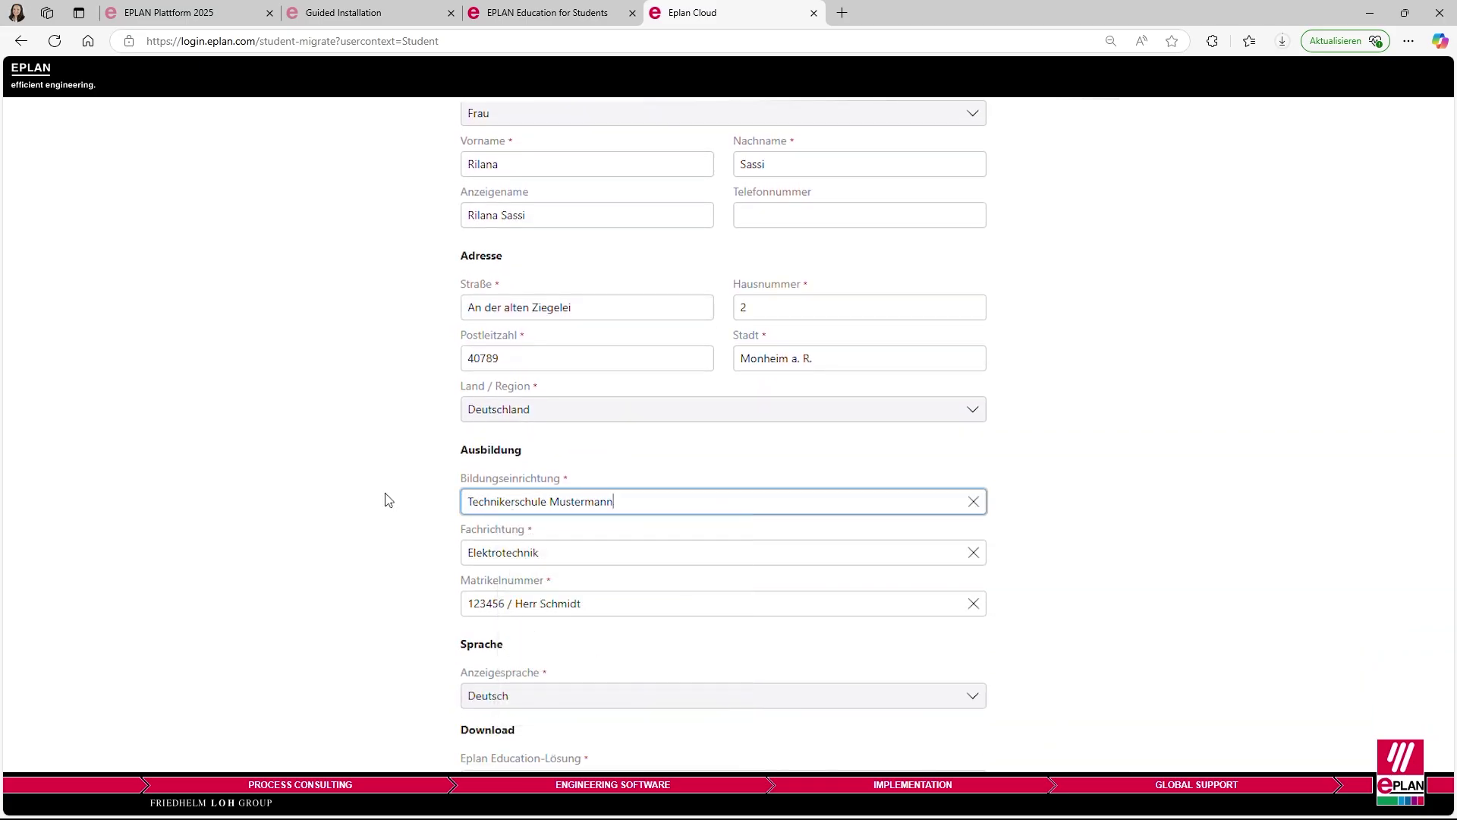
{"action": "scroll", "coordinate": [384, 498], "scroll_direction": "down", "scroll_amount": 2}
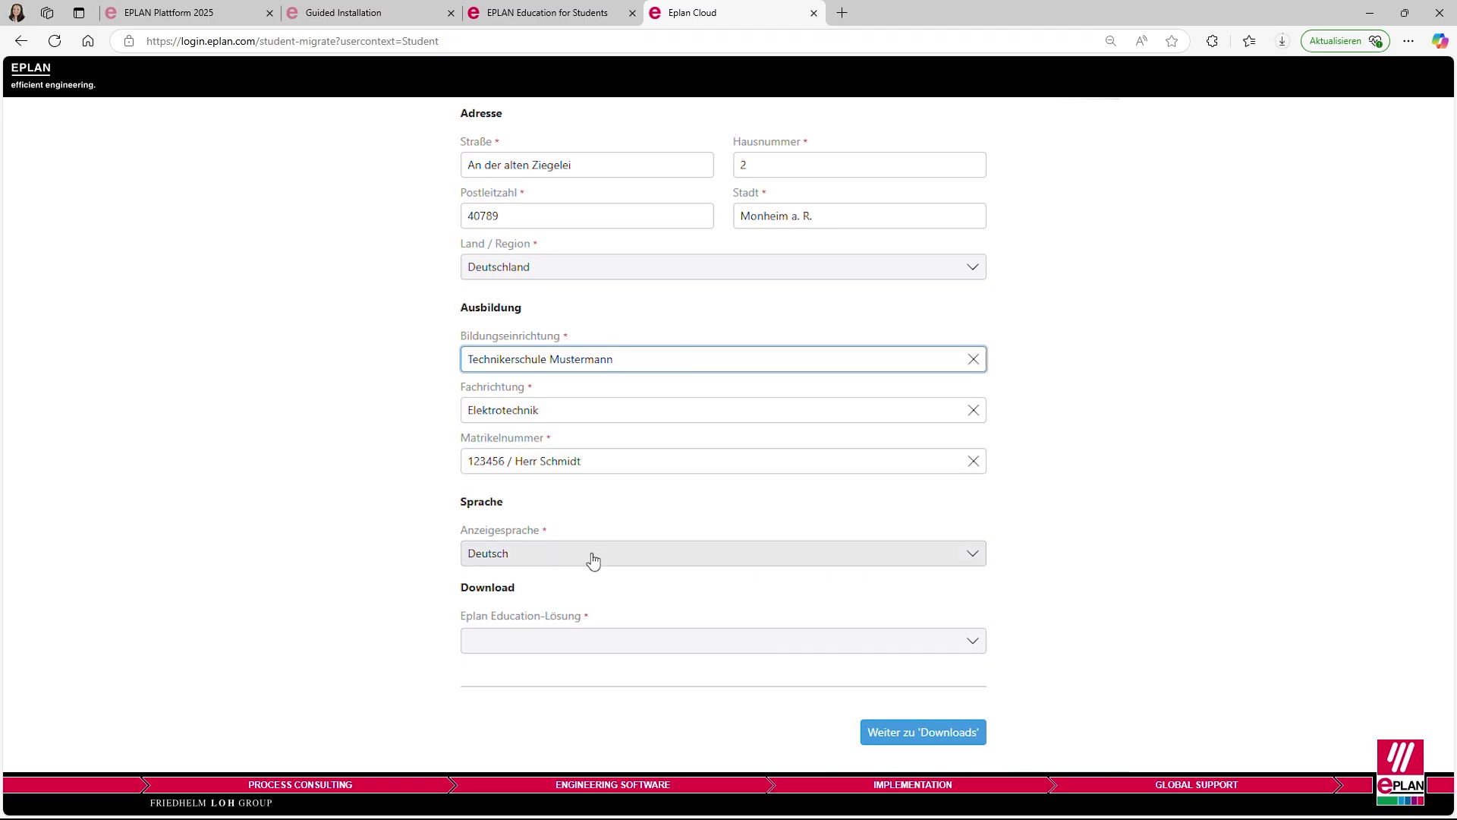
{"action": "left_click", "coordinate": [589, 643]}
{"action": "left_click", "coordinate": [575, 693]}
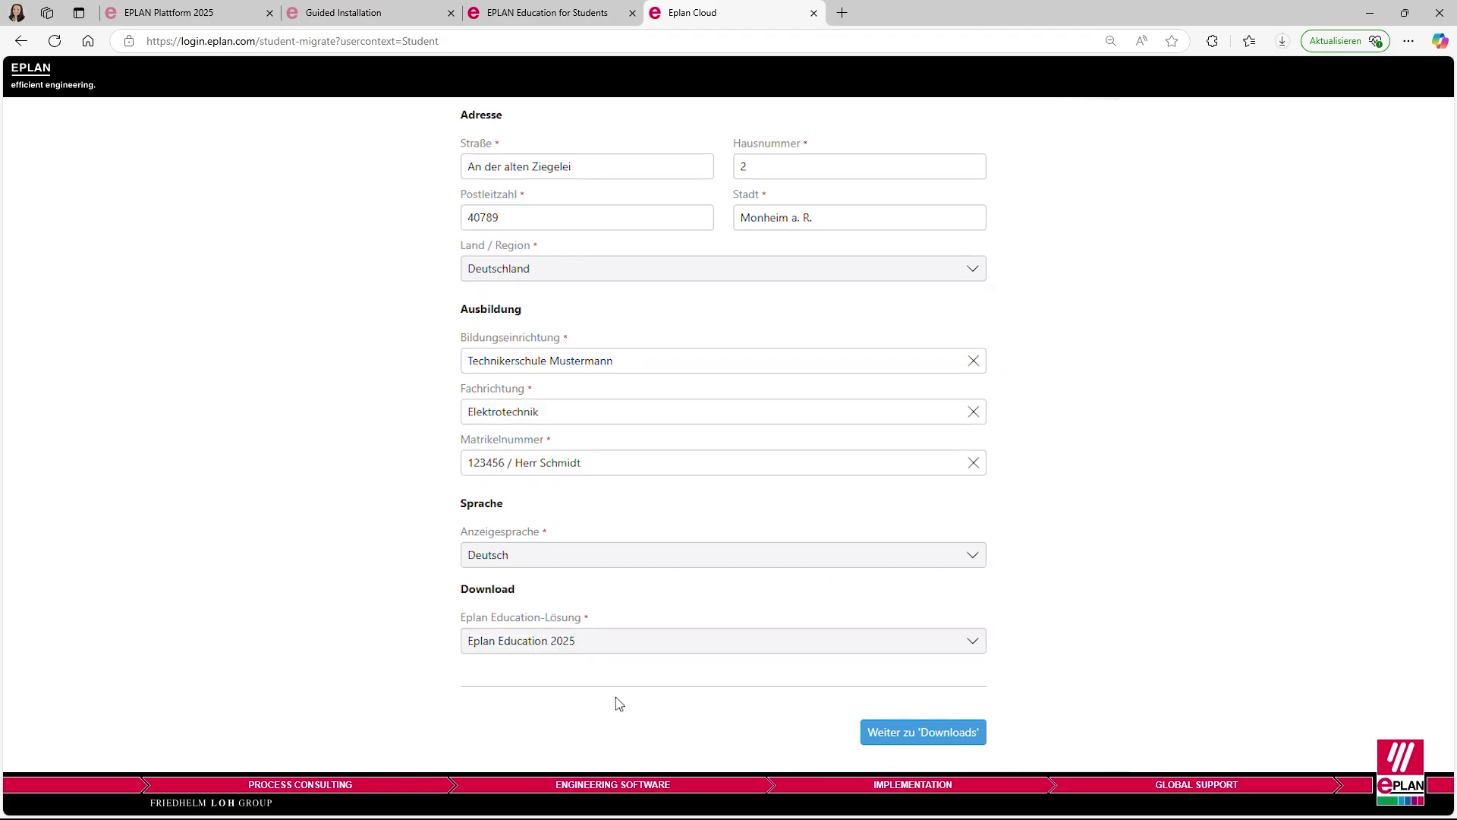
{"action": "left_click", "coordinate": [924, 738]}
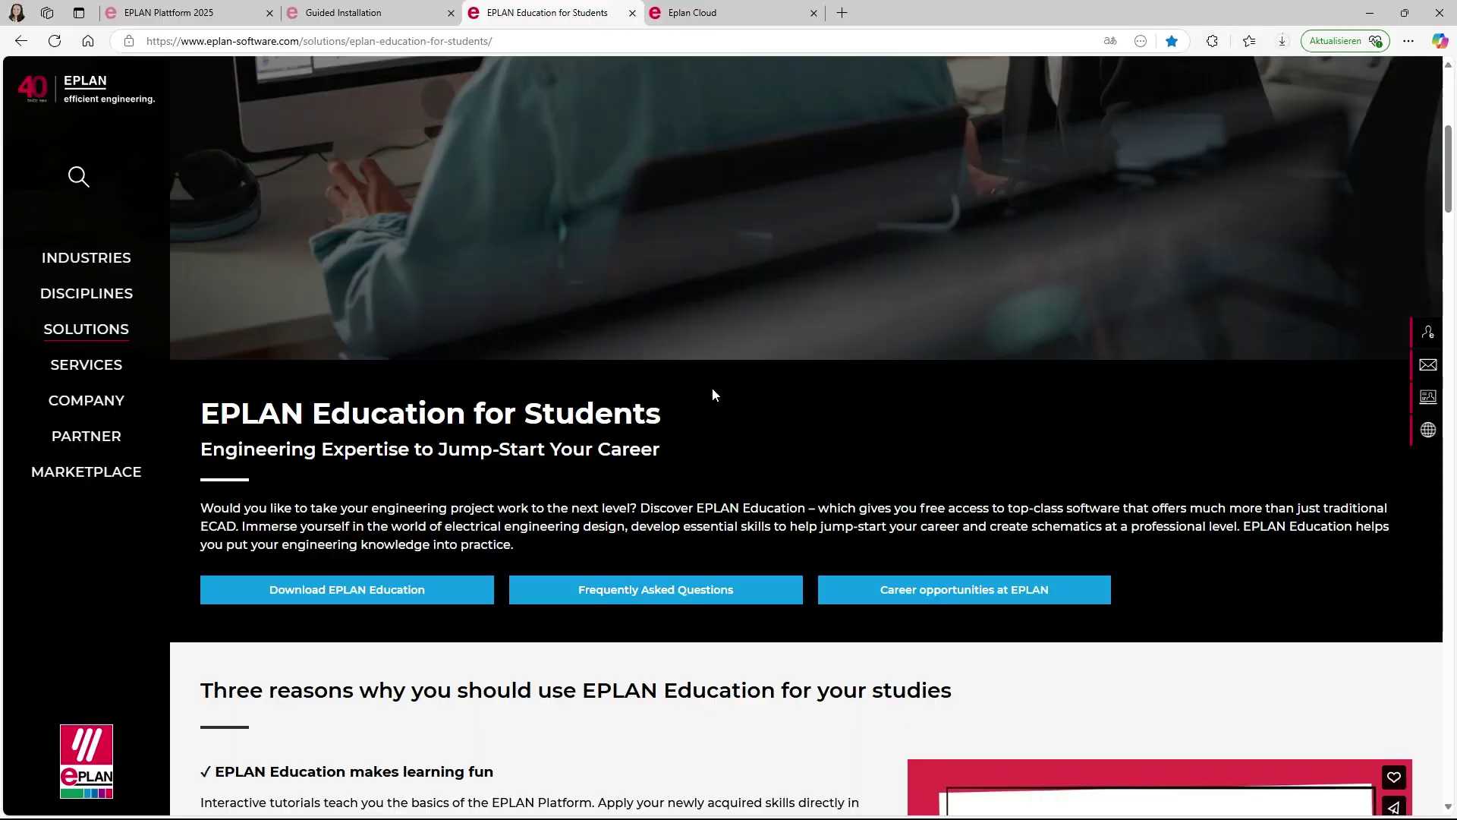
- Open the EPLAN Education FAQ and scroll to the For students questions
{"action": "scroll", "coordinate": [712, 387], "scroll_direction": "up", "scroll_amount": 5}
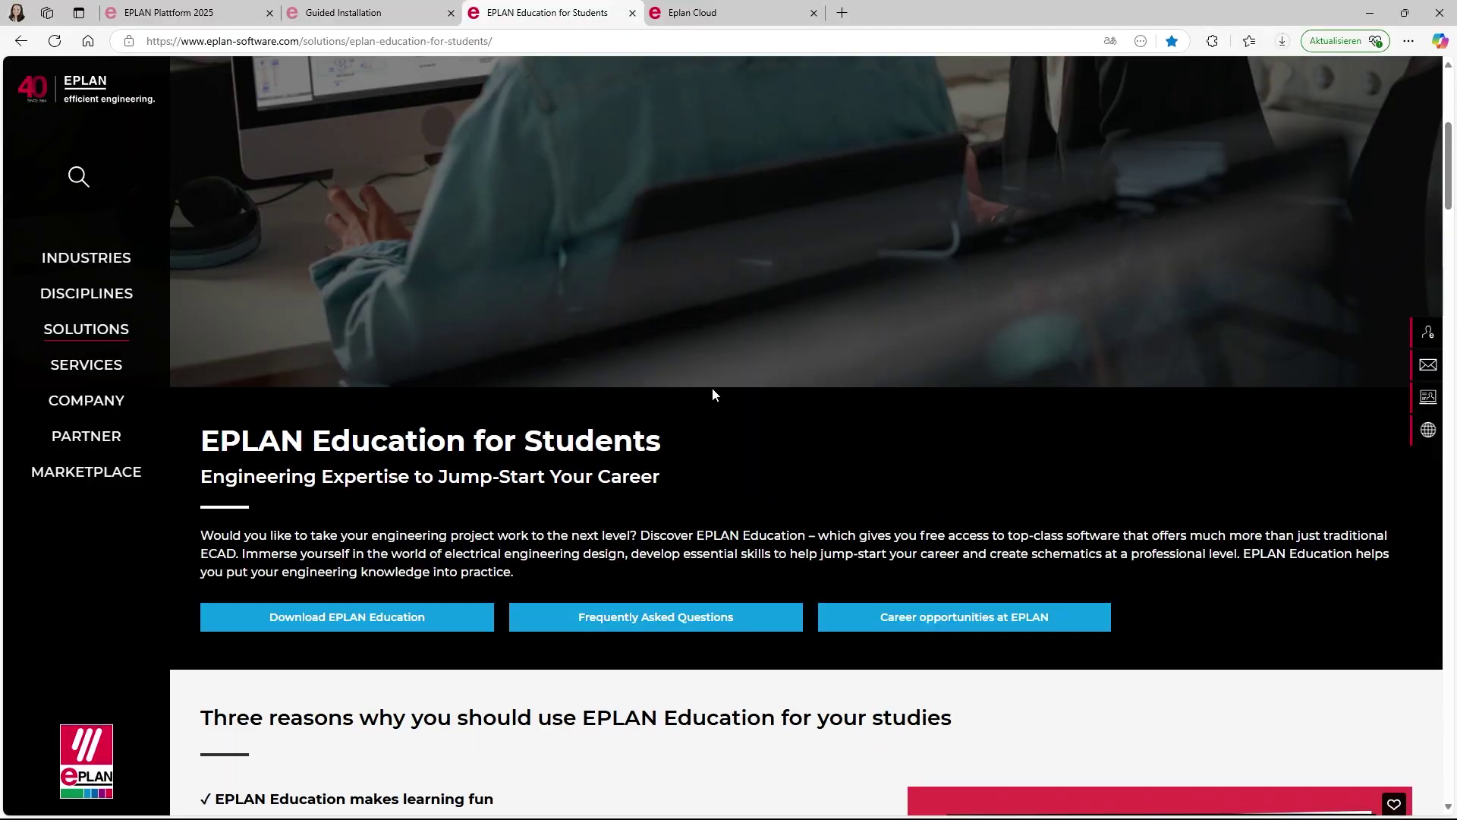
{"action": "scroll", "coordinate": [712, 395], "scroll_direction": "down", "scroll_amount": 15}
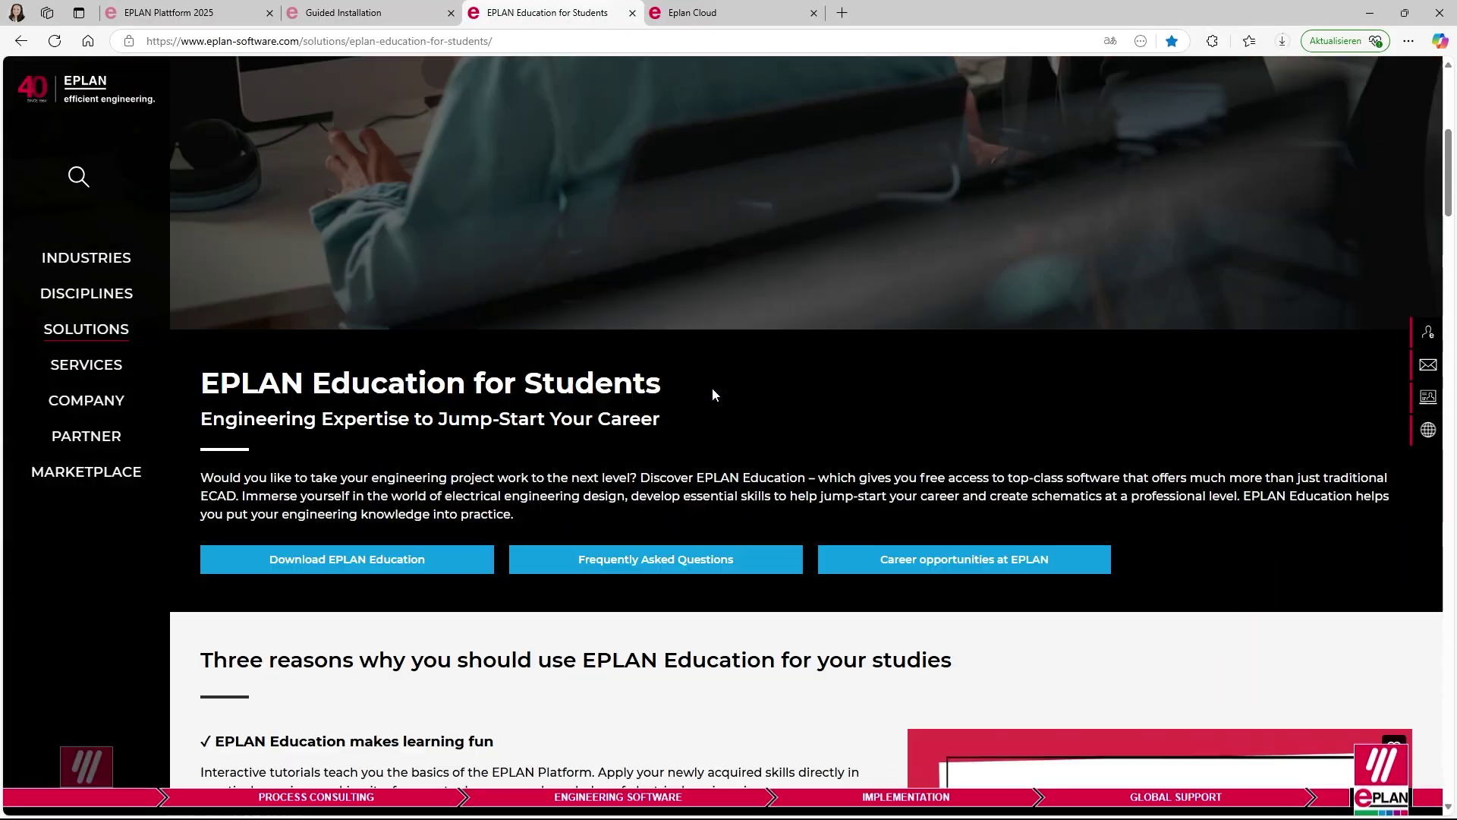
{"action": "scroll", "coordinate": [717, 392], "scroll_direction": "down", "scroll_amount": 15}
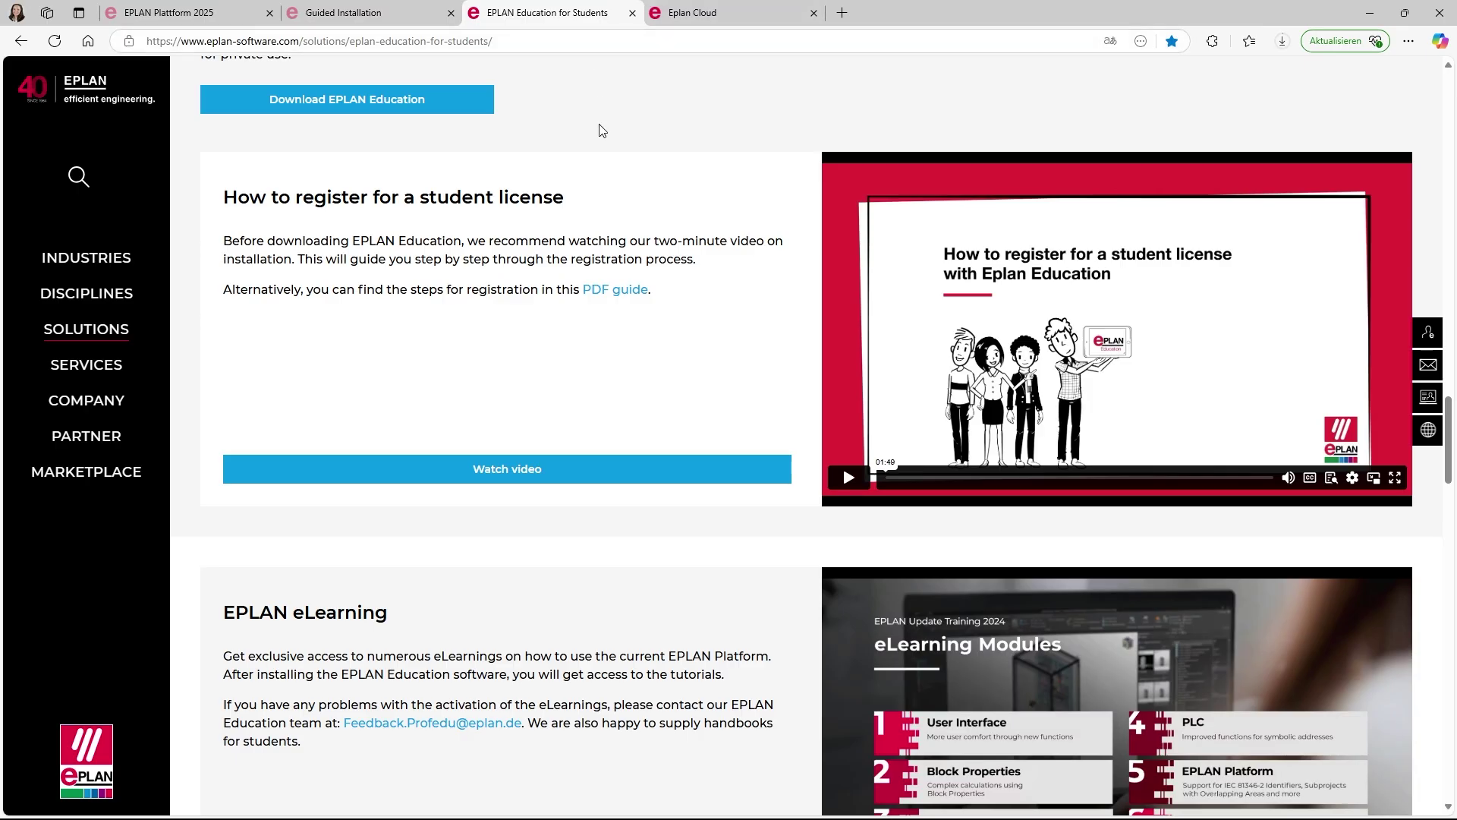
{"action": "scroll", "coordinate": [616, 197], "scroll_direction": "up", "scroll_amount": 15}
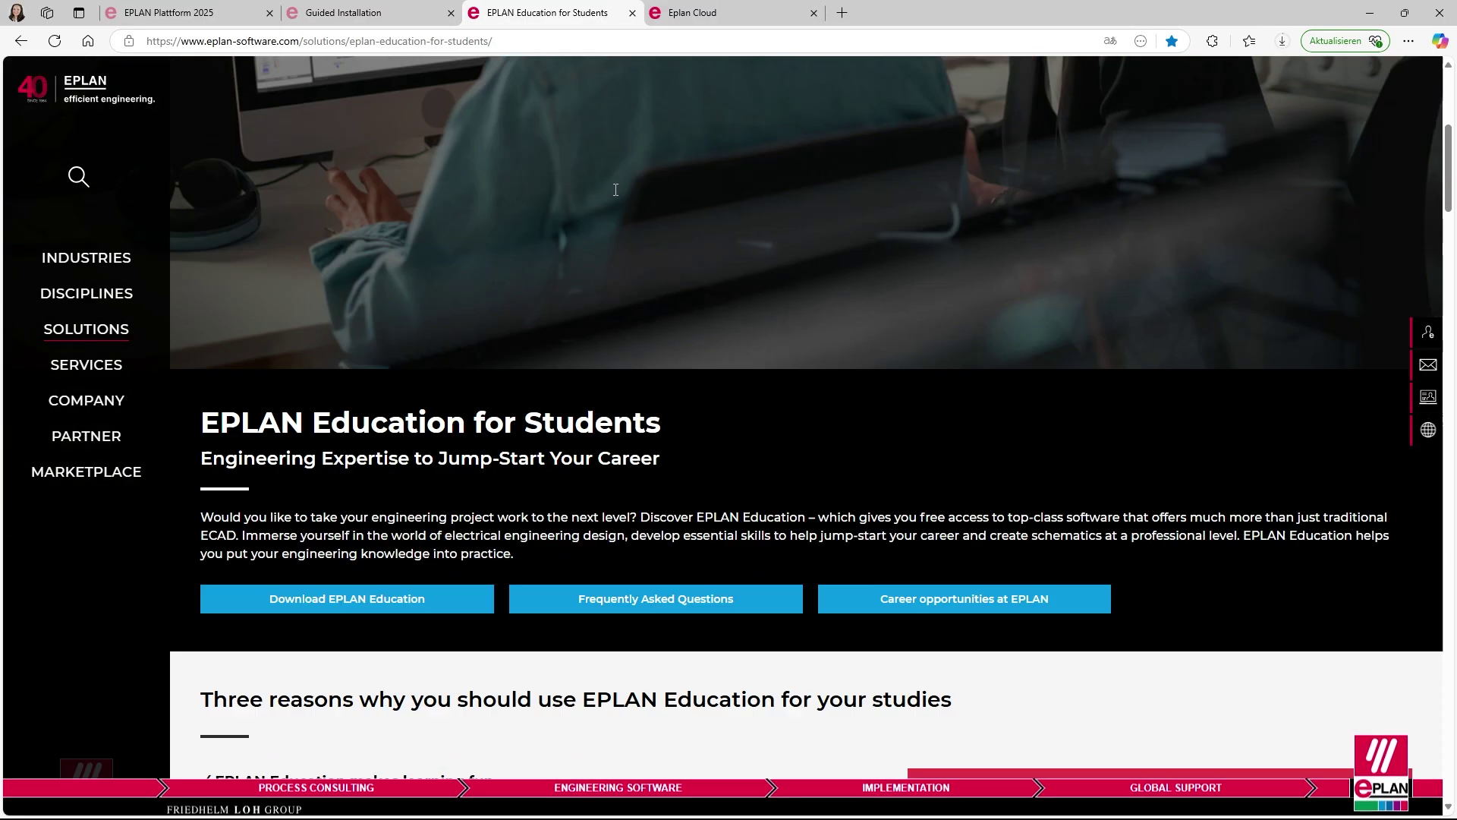
{"action": "scroll", "coordinate": [584, 216], "scroll_direction": "down", "scroll_amount": 2}
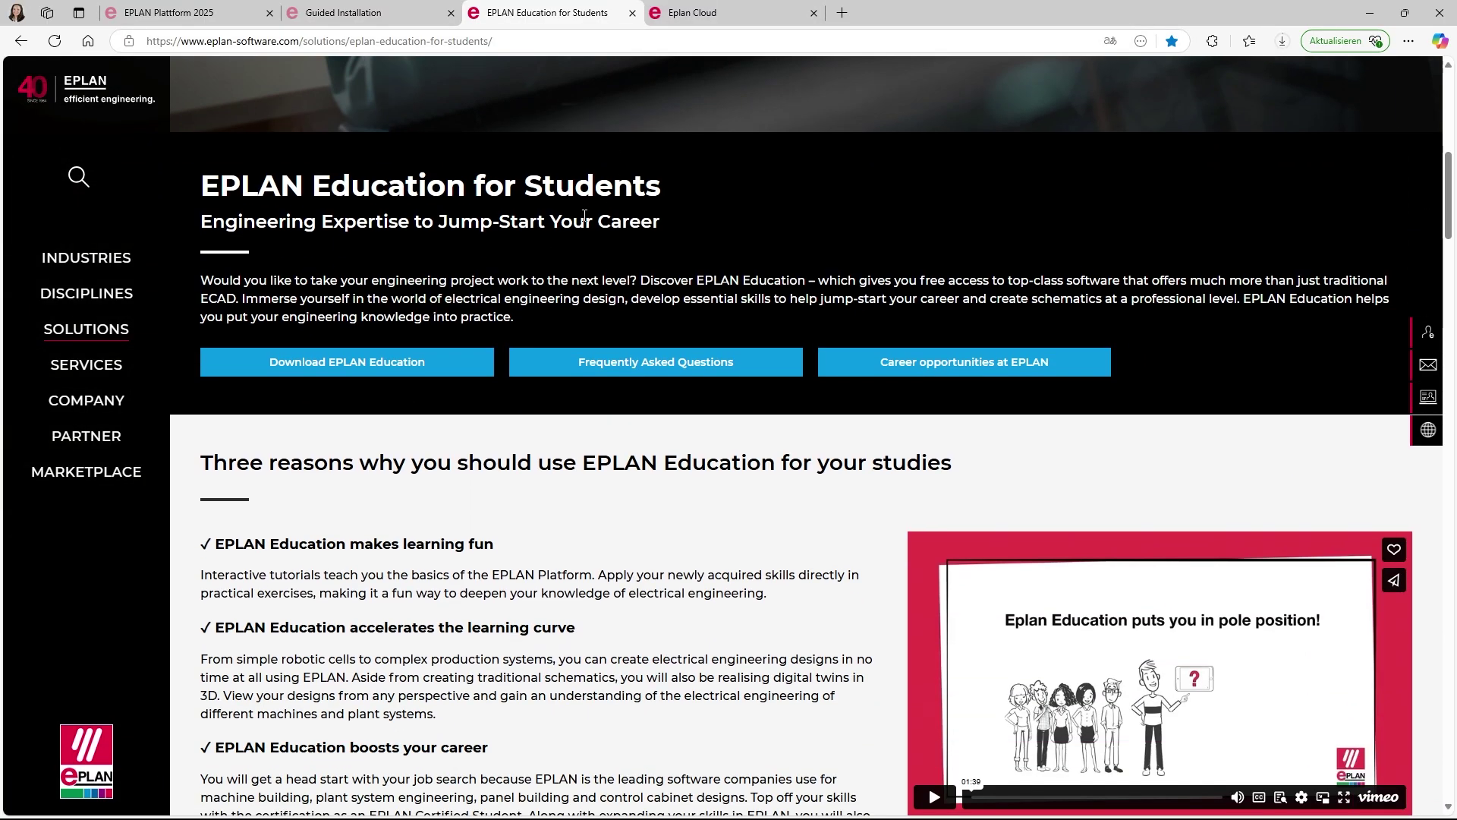
{"action": "left_click", "coordinate": [558, 364]}
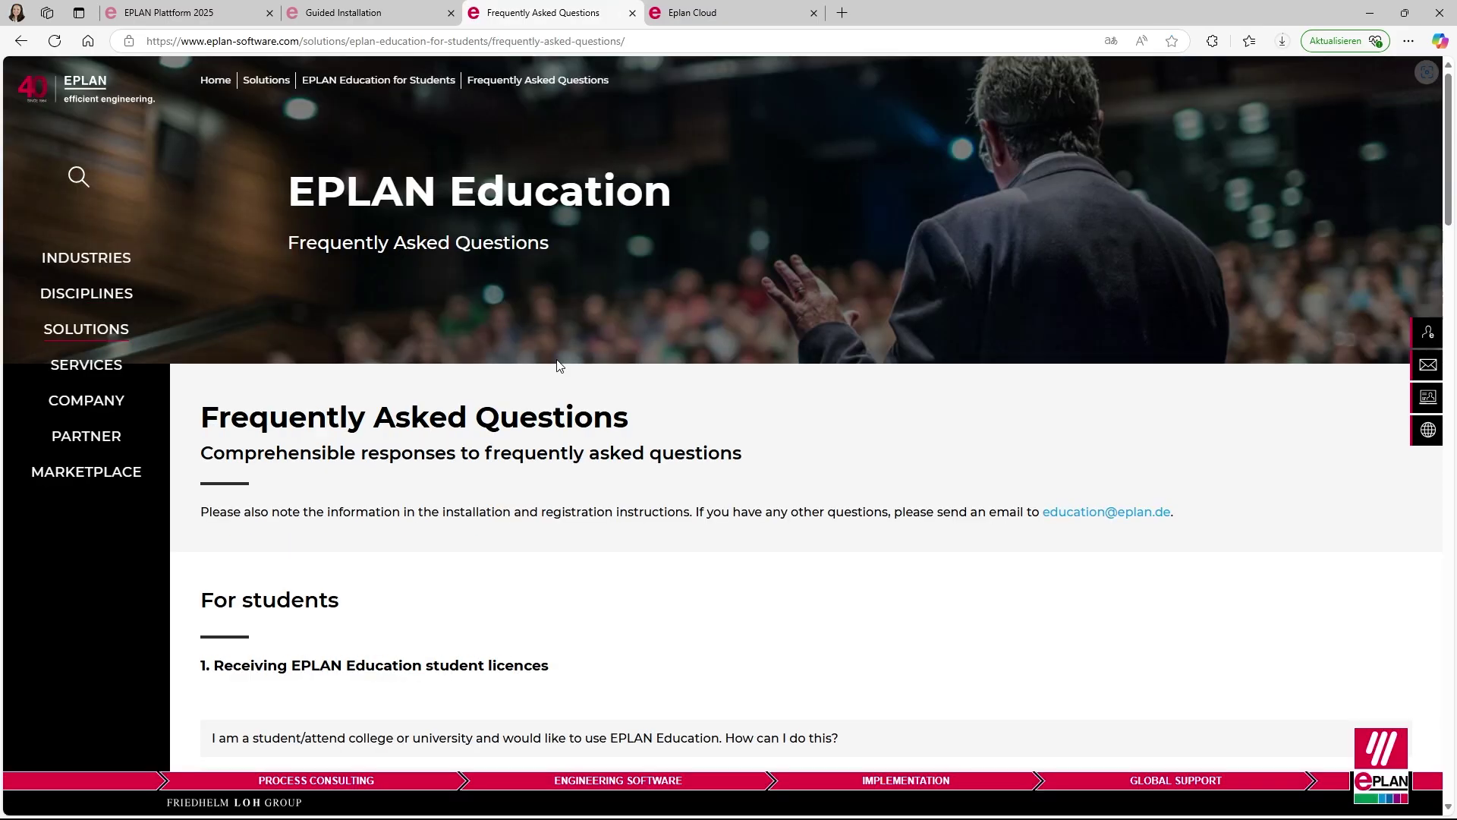
{"action": "scroll", "coordinate": [585, 377], "scroll_direction": "down", "scroll_amount": 6}
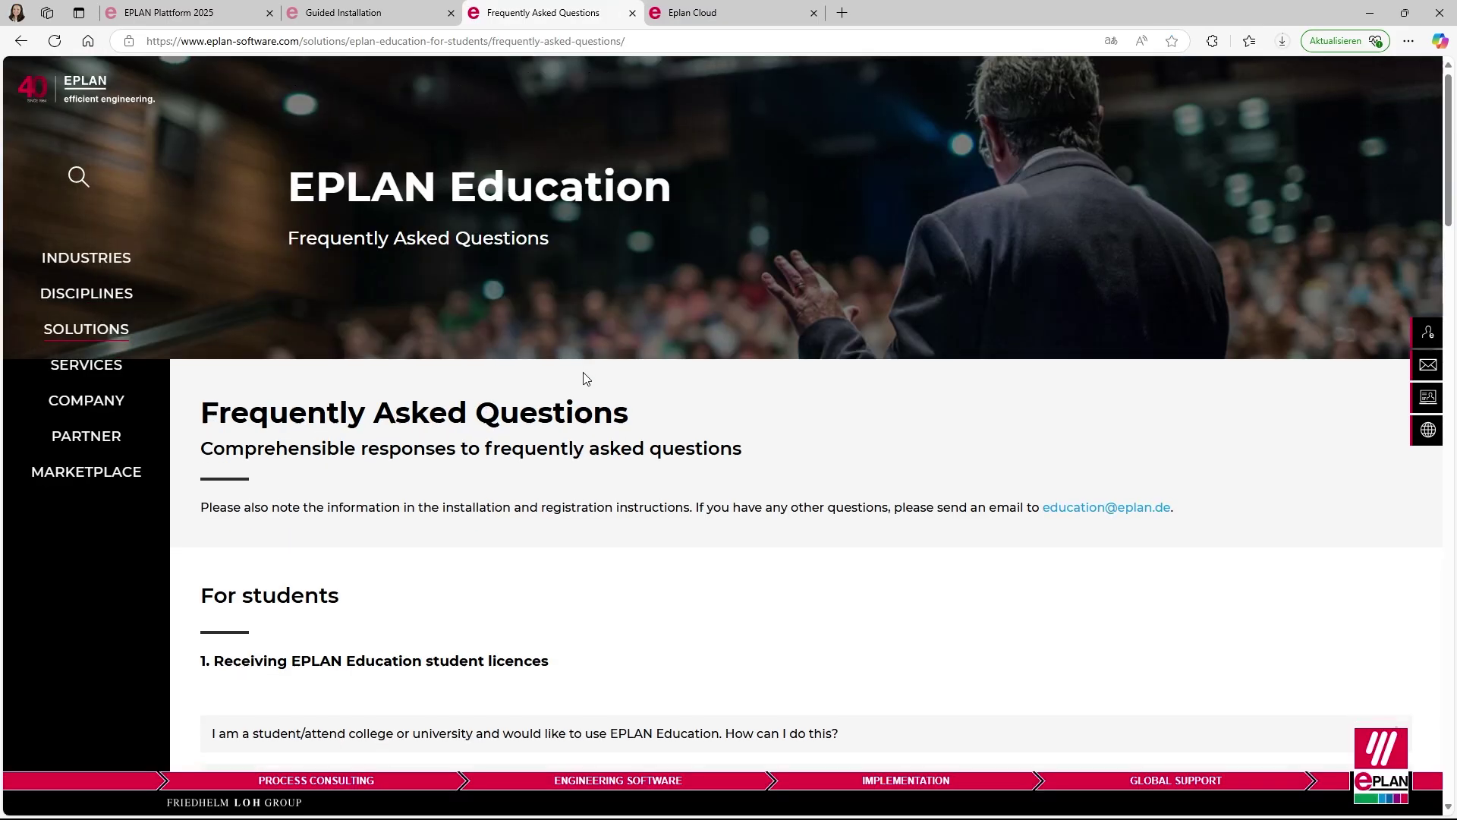